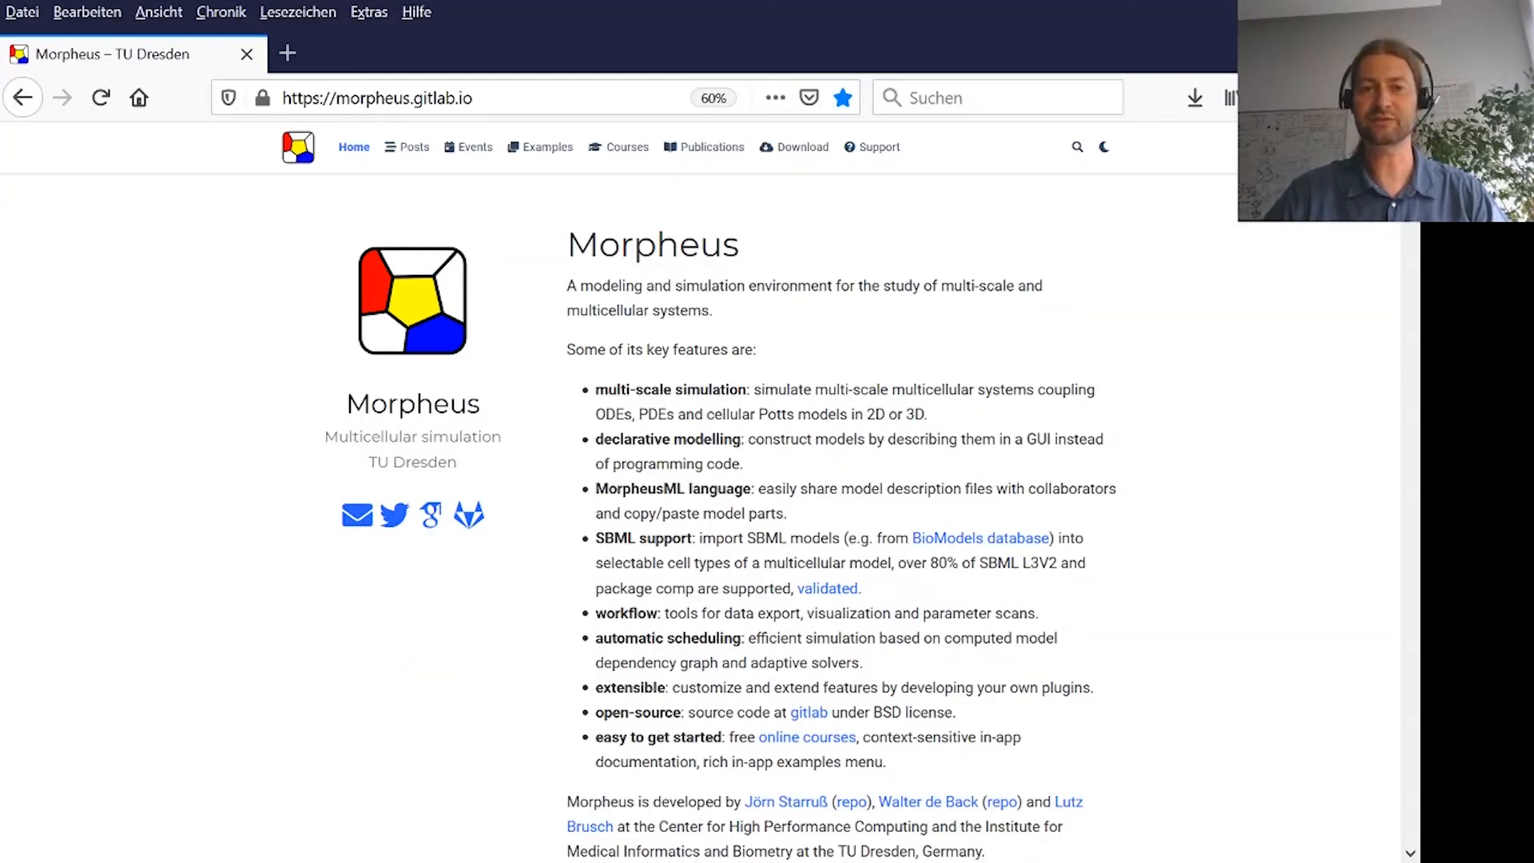
# Look through the home page's Examples section, read the stem cells in the intestinal crypt example, and return to the home page.
pyautogui.scroll(-10, 1198, 346)
pyautogui.scroll(-15, 1202, 352)
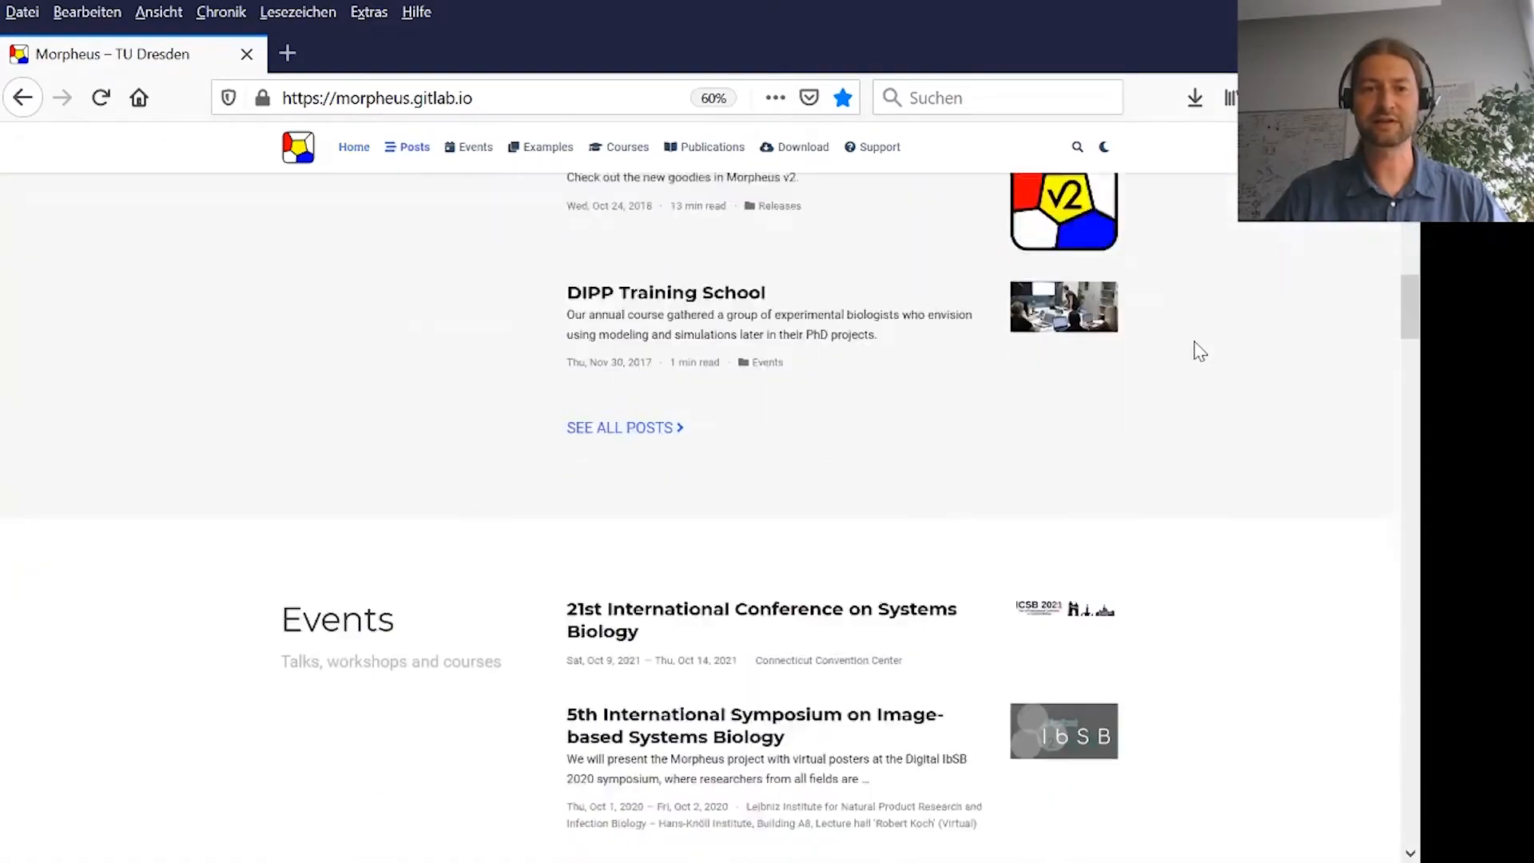
pyautogui.scroll(-5, 1196, 349)
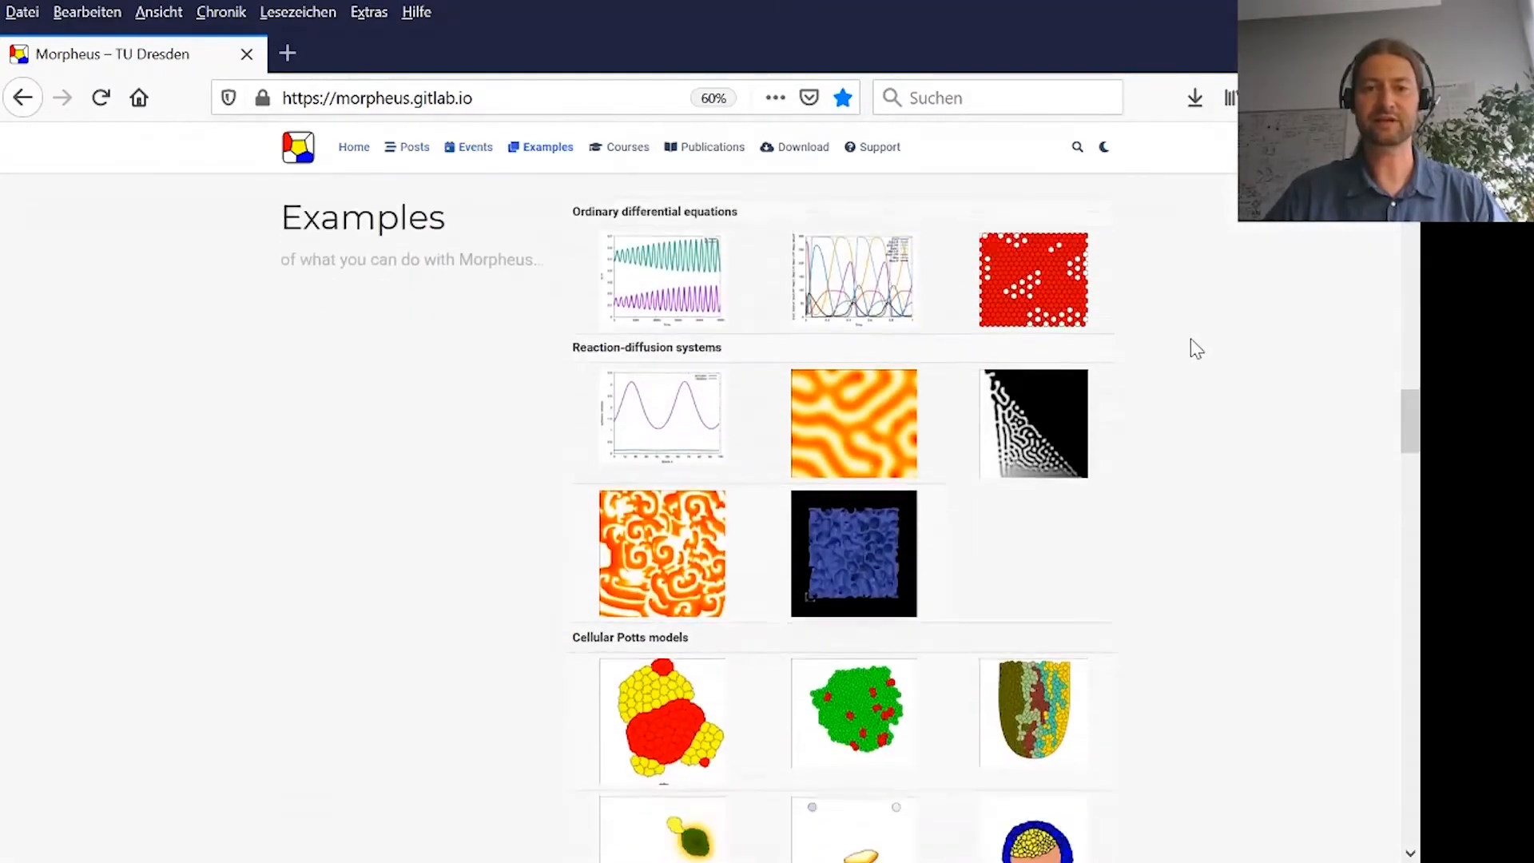
pyautogui.scroll(-3, 1196, 349)
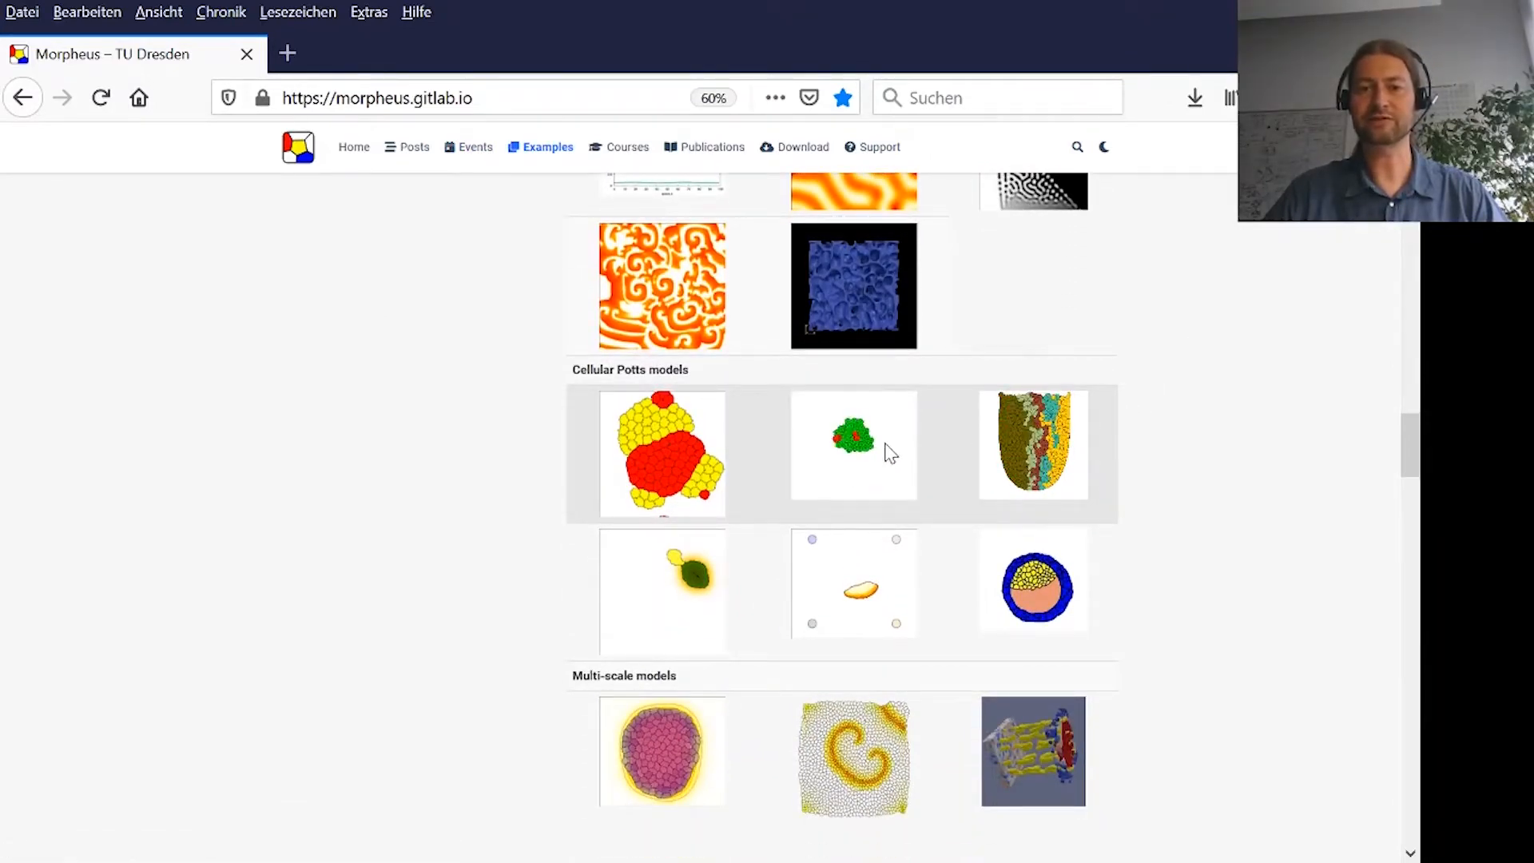
pyautogui.click(1043, 449)
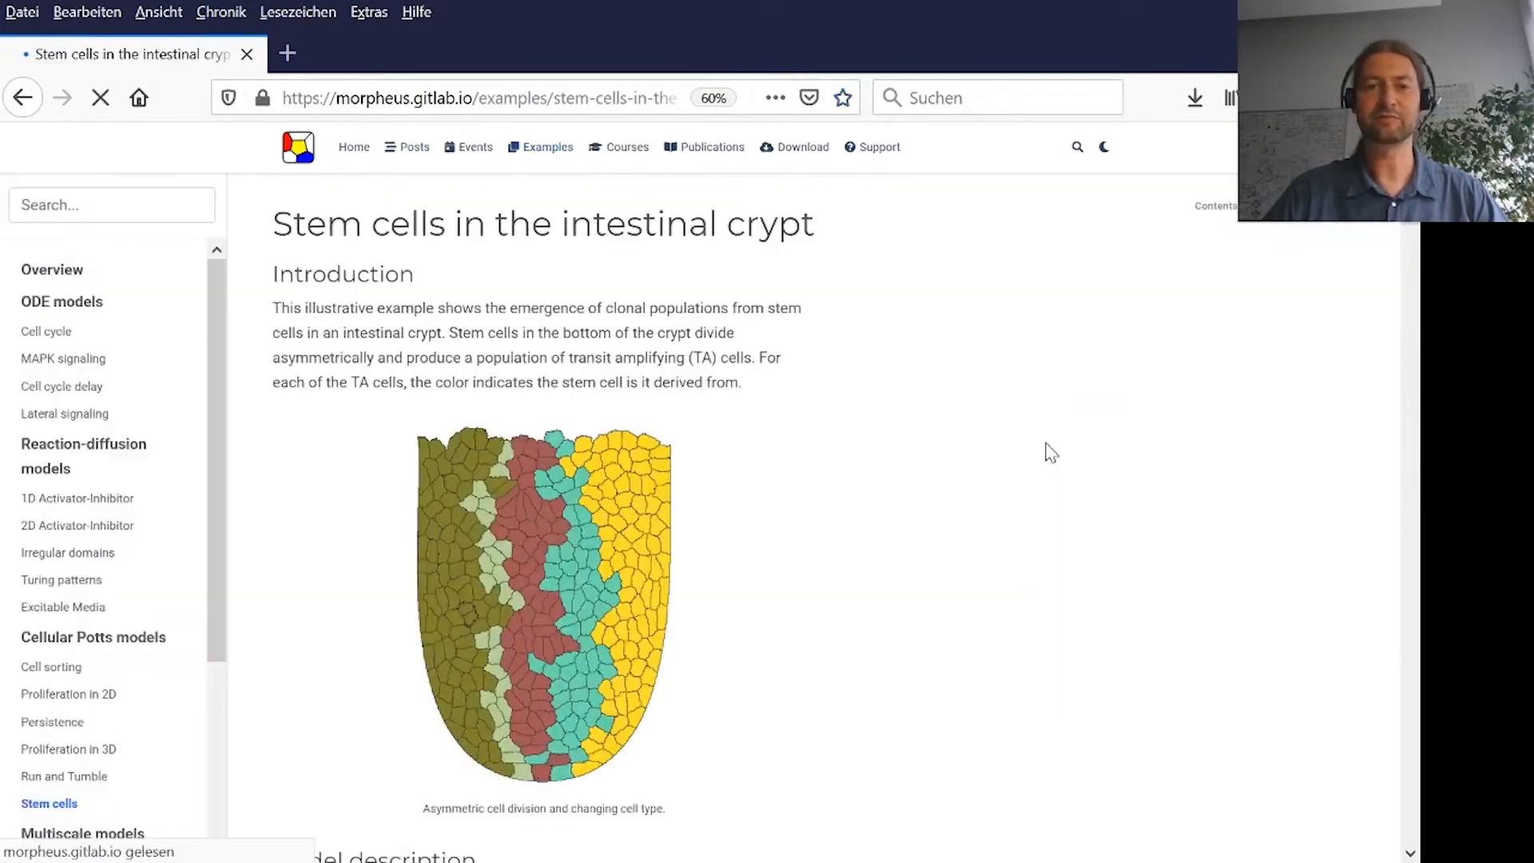
pyautogui.scroll(-5, 763, 460)
pyautogui.scroll(-12, 763, 475)
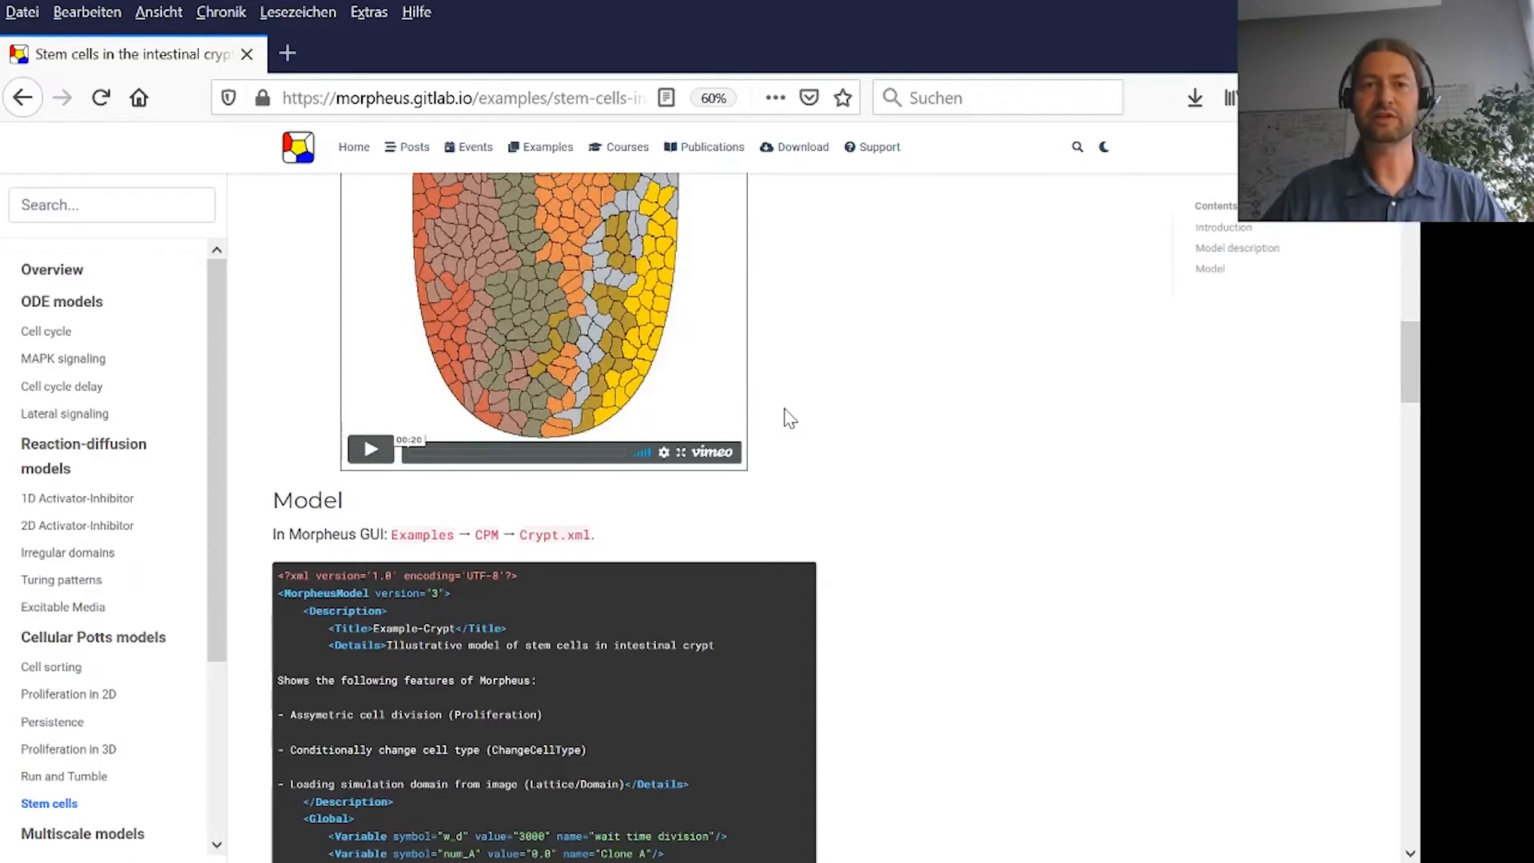
pyautogui.scroll(5, 789, 417)
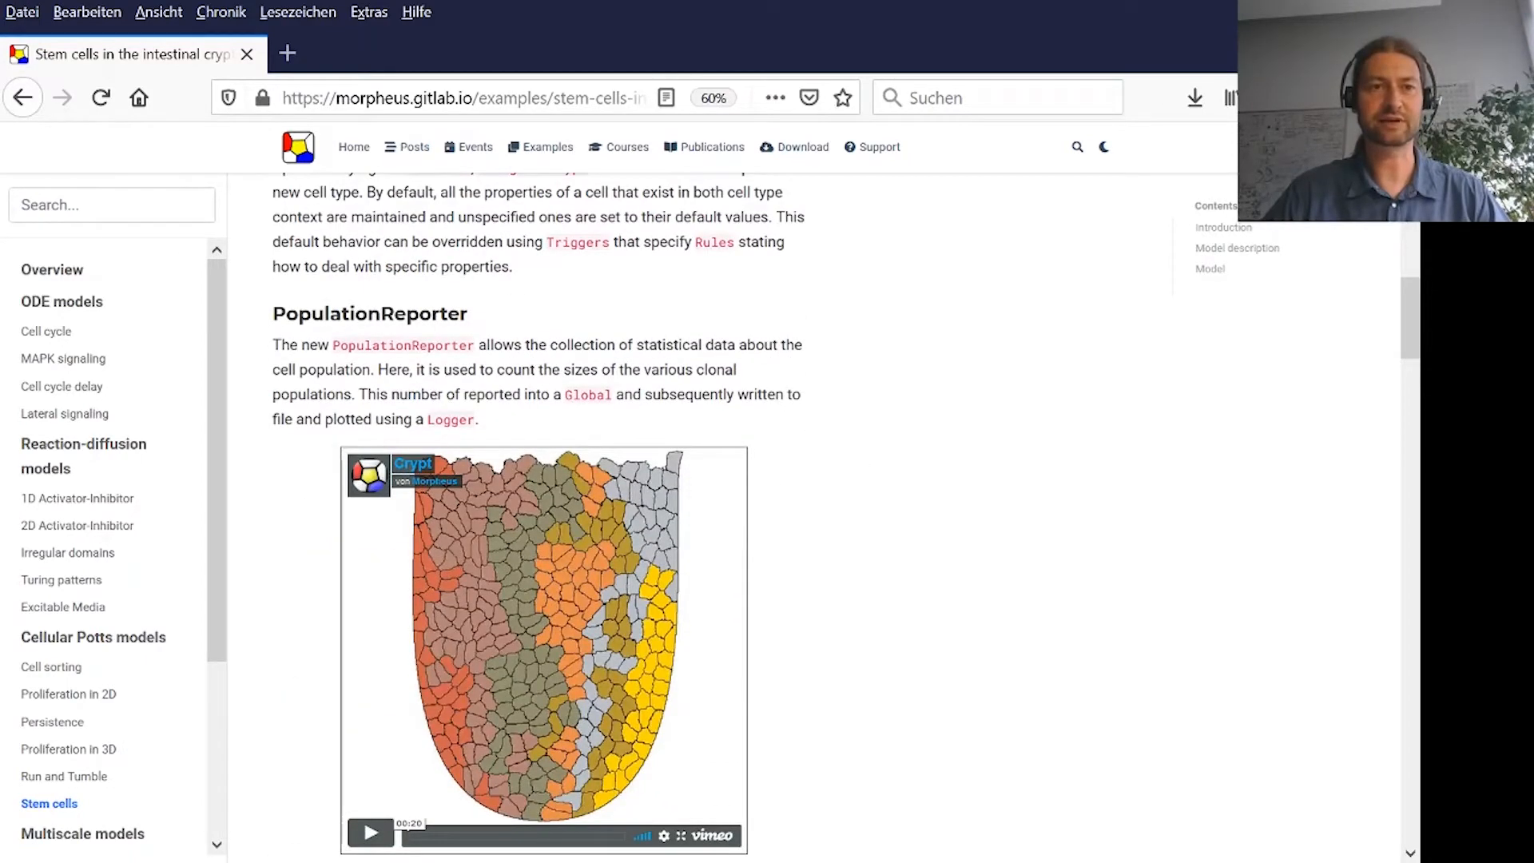
pyautogui.click(24, 99)
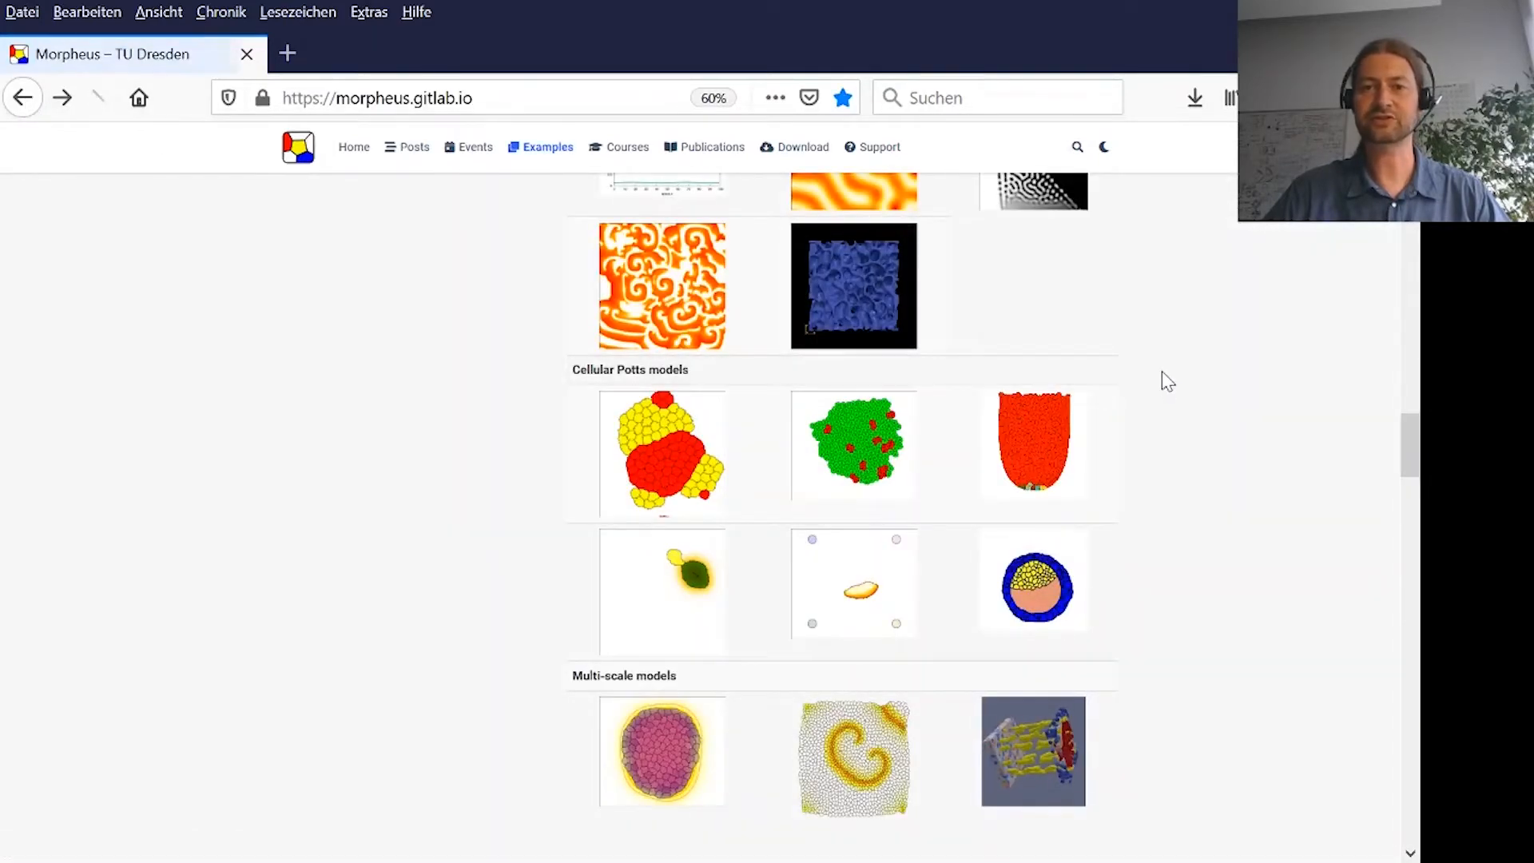
# Review the full list of Morpheus courses, and look through the home page's publications and support resources.
pyautogui.scroll(-8, 1162, 382)
pyautogui.scroll(-2, 1162, 388)
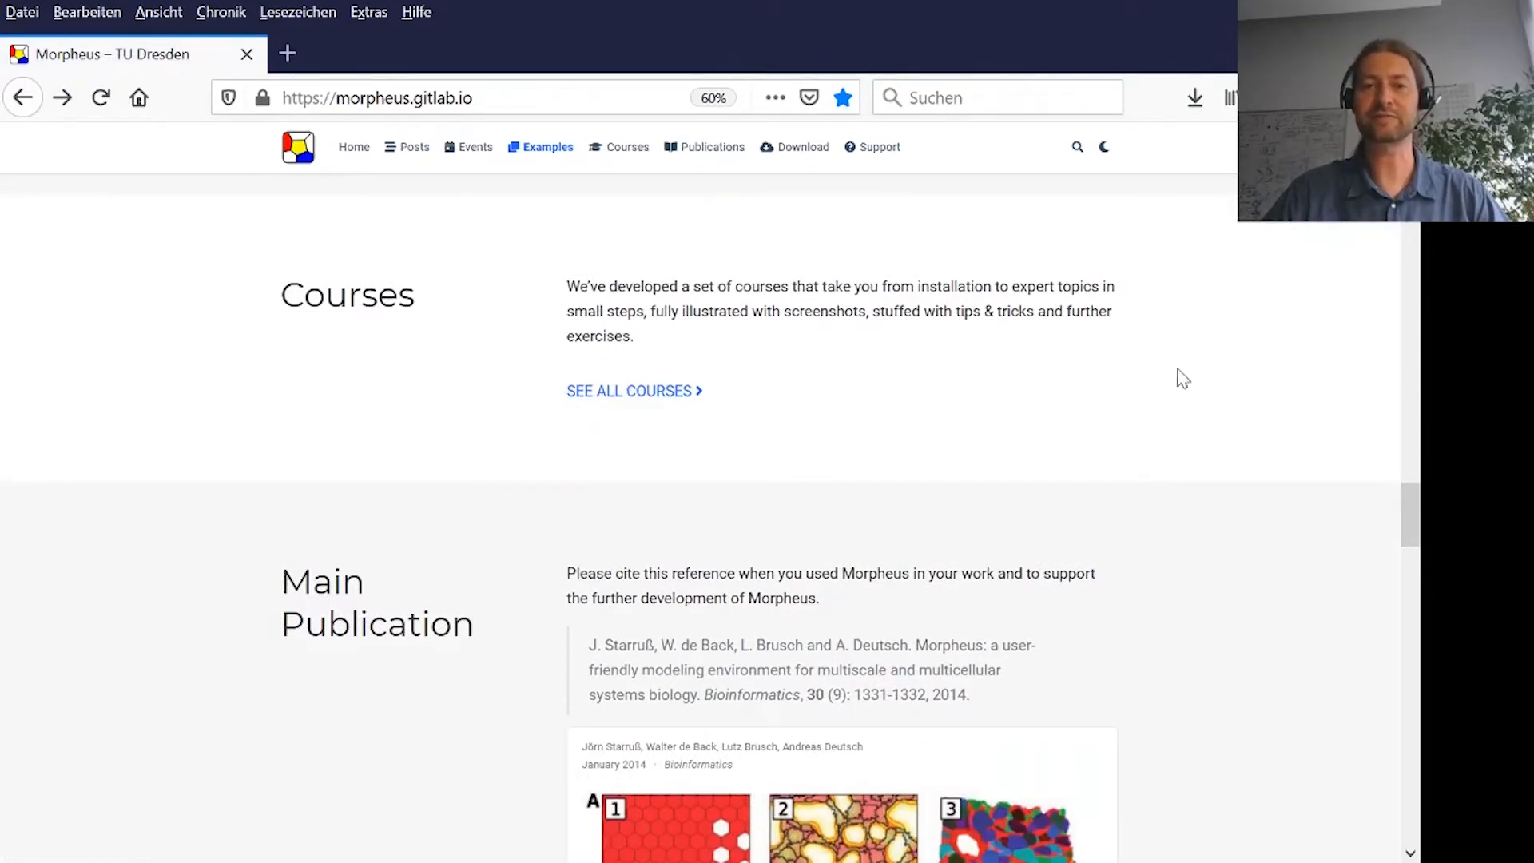
pyautogui.click(639, 391)
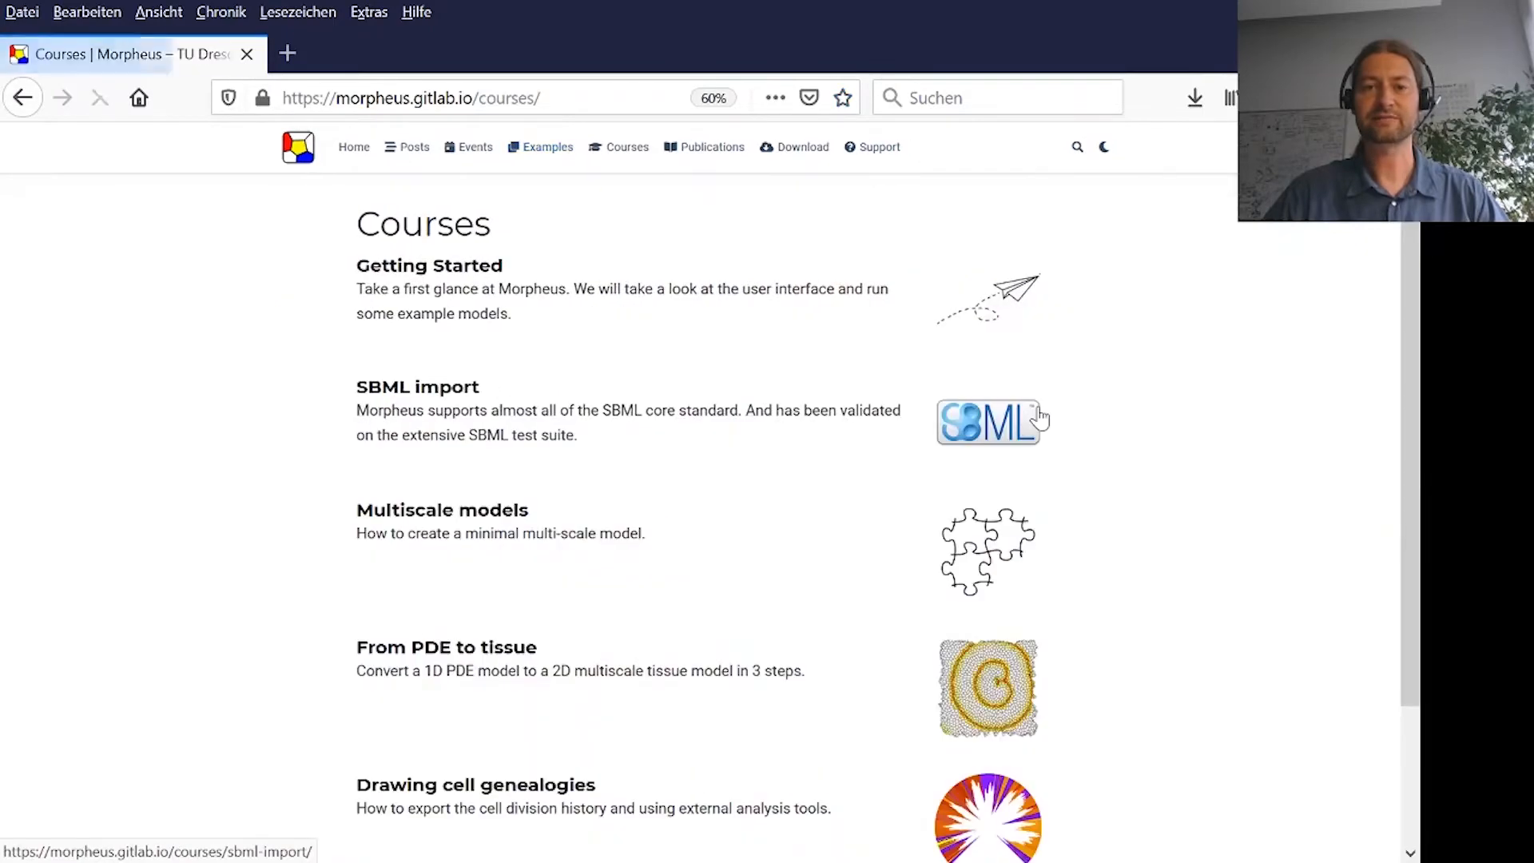
pyautogui.scroll(-2, 1166, 395)
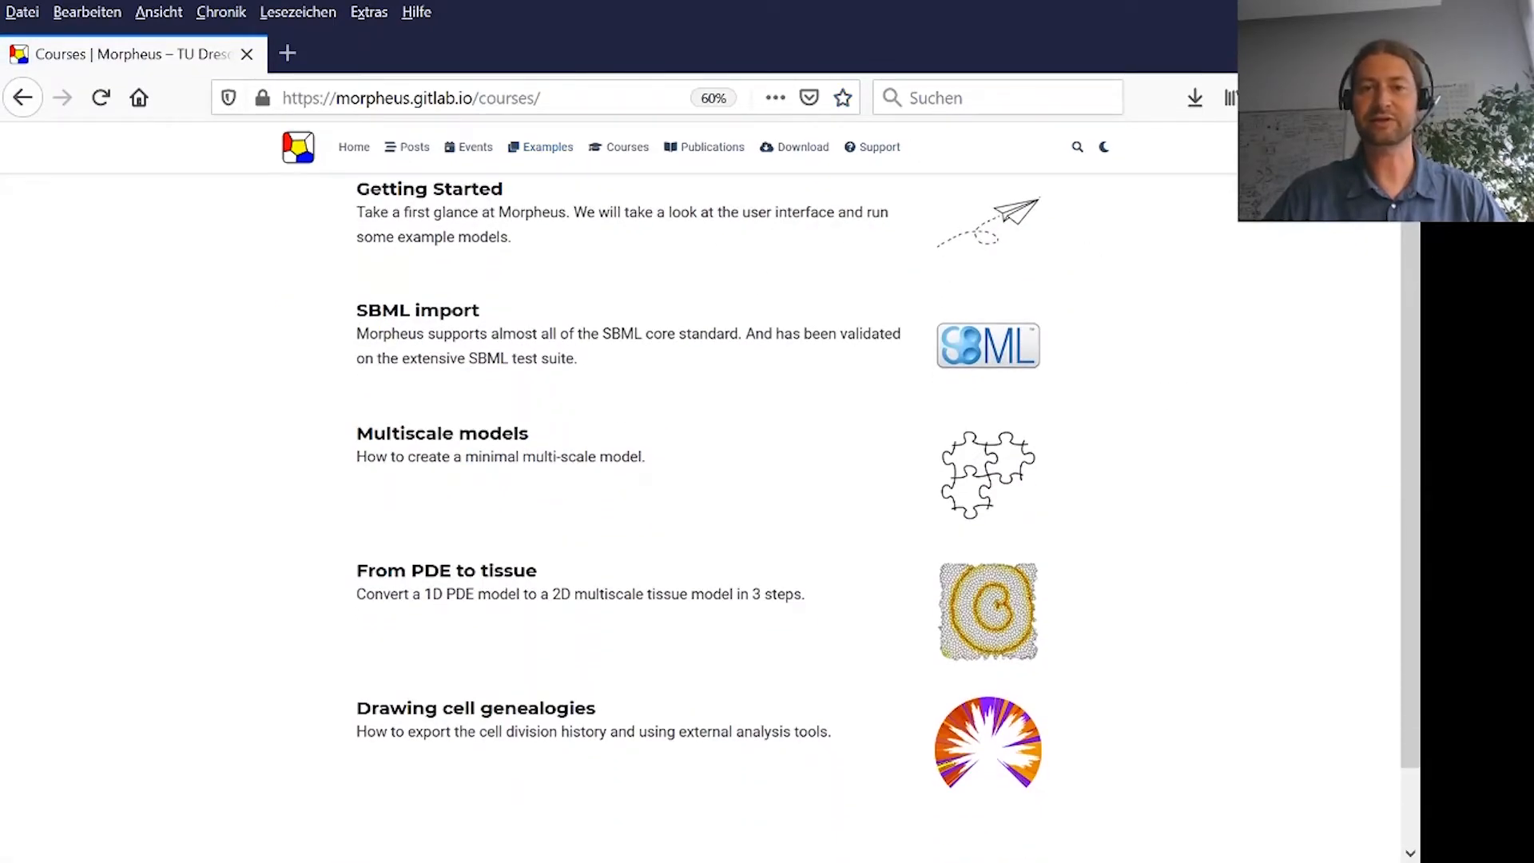
pyautogui.click(23, 97)
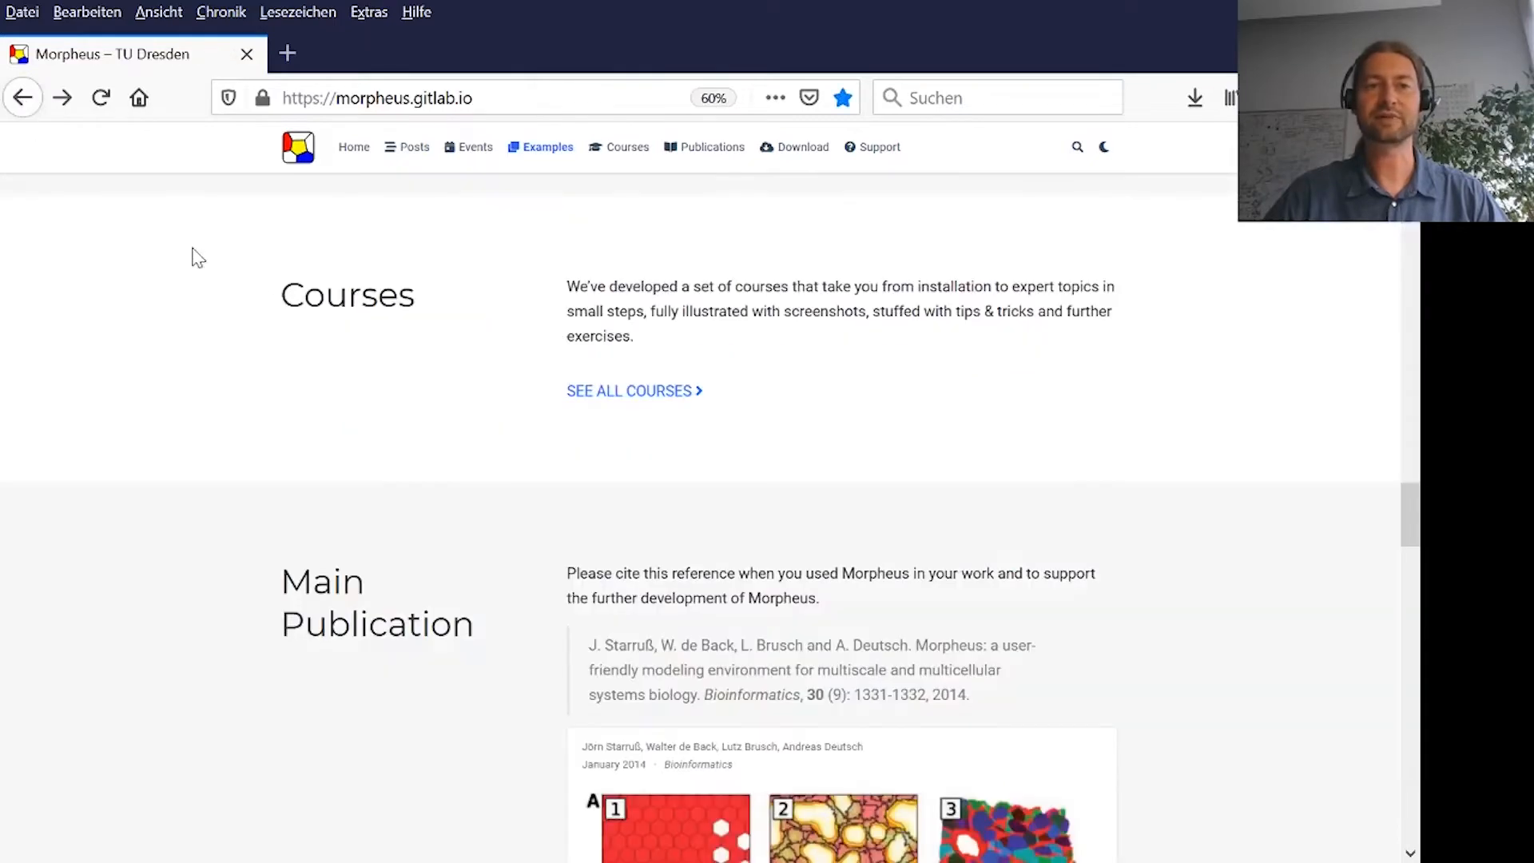
pyautogui.scroll(-15, 1111, 407)
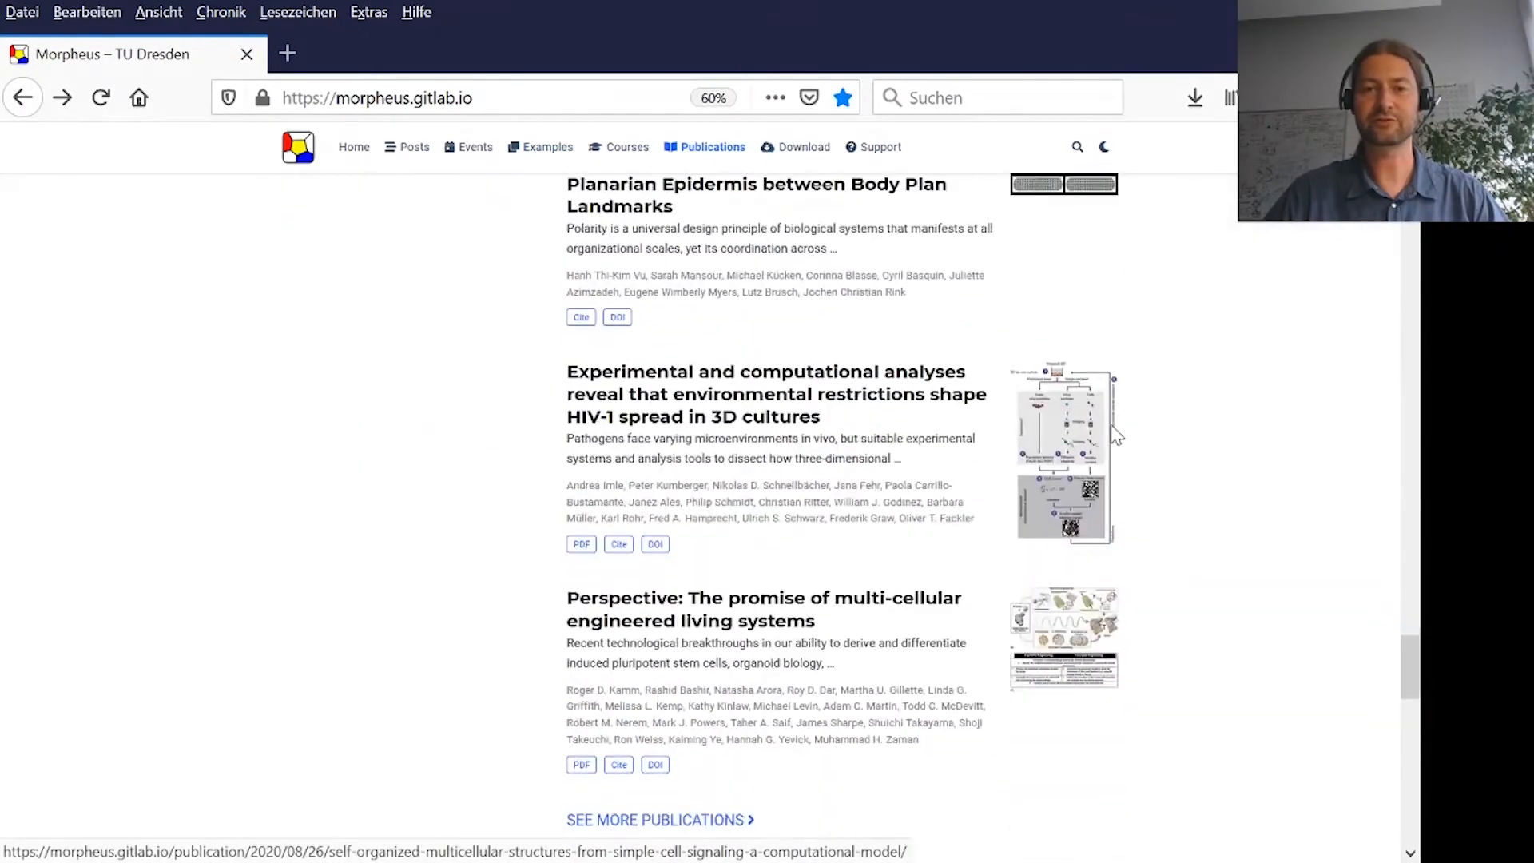
pyautogui.scroll(-15, 1154, 458)
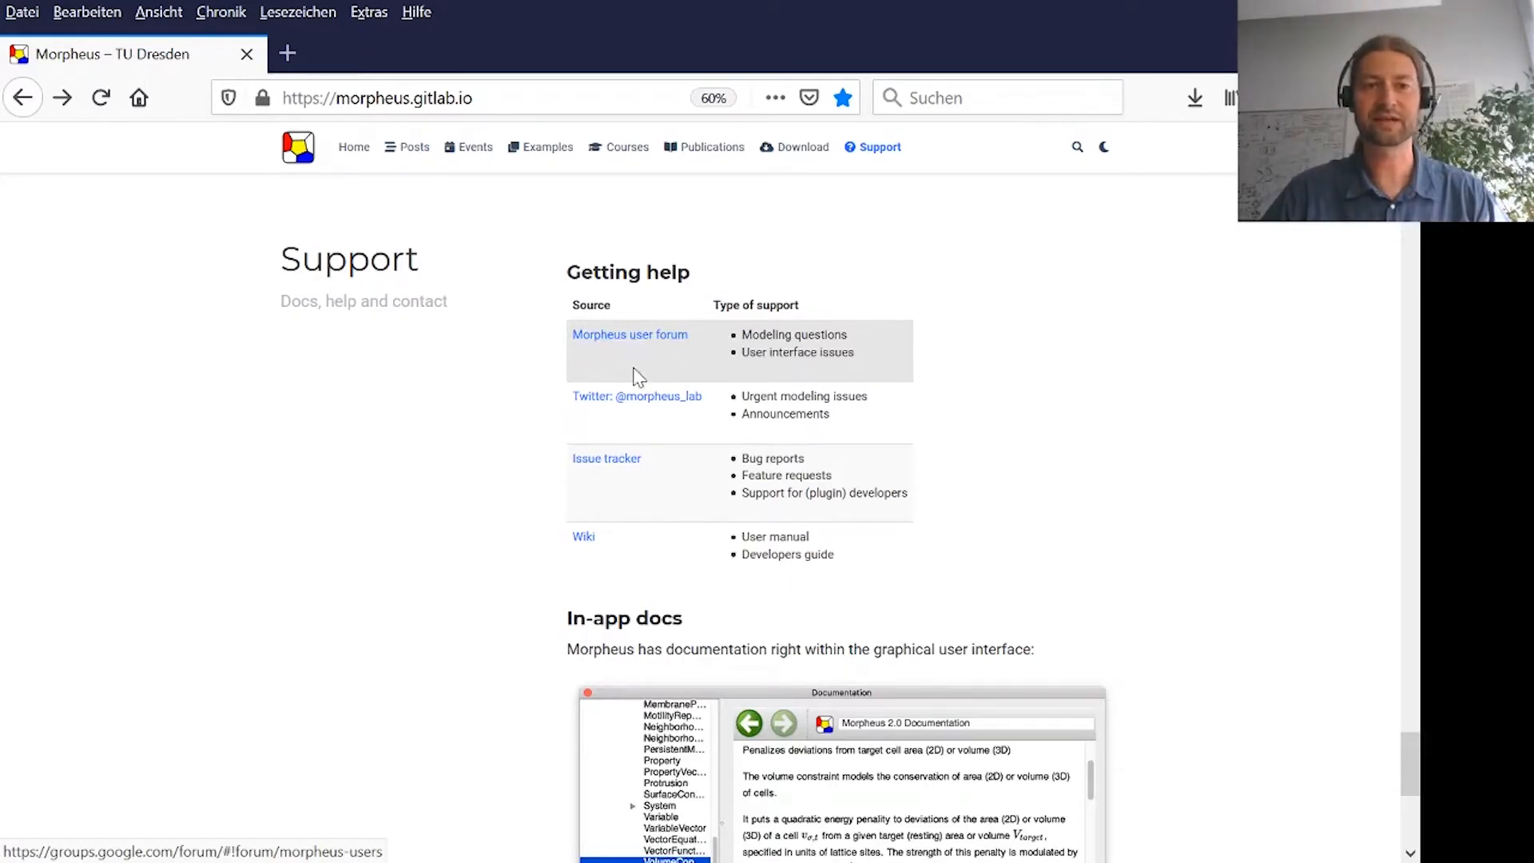
# Switch to the Morpheus application, close the Crypt.xml model and create a new empty model.
pyautogui.click(0, 287)
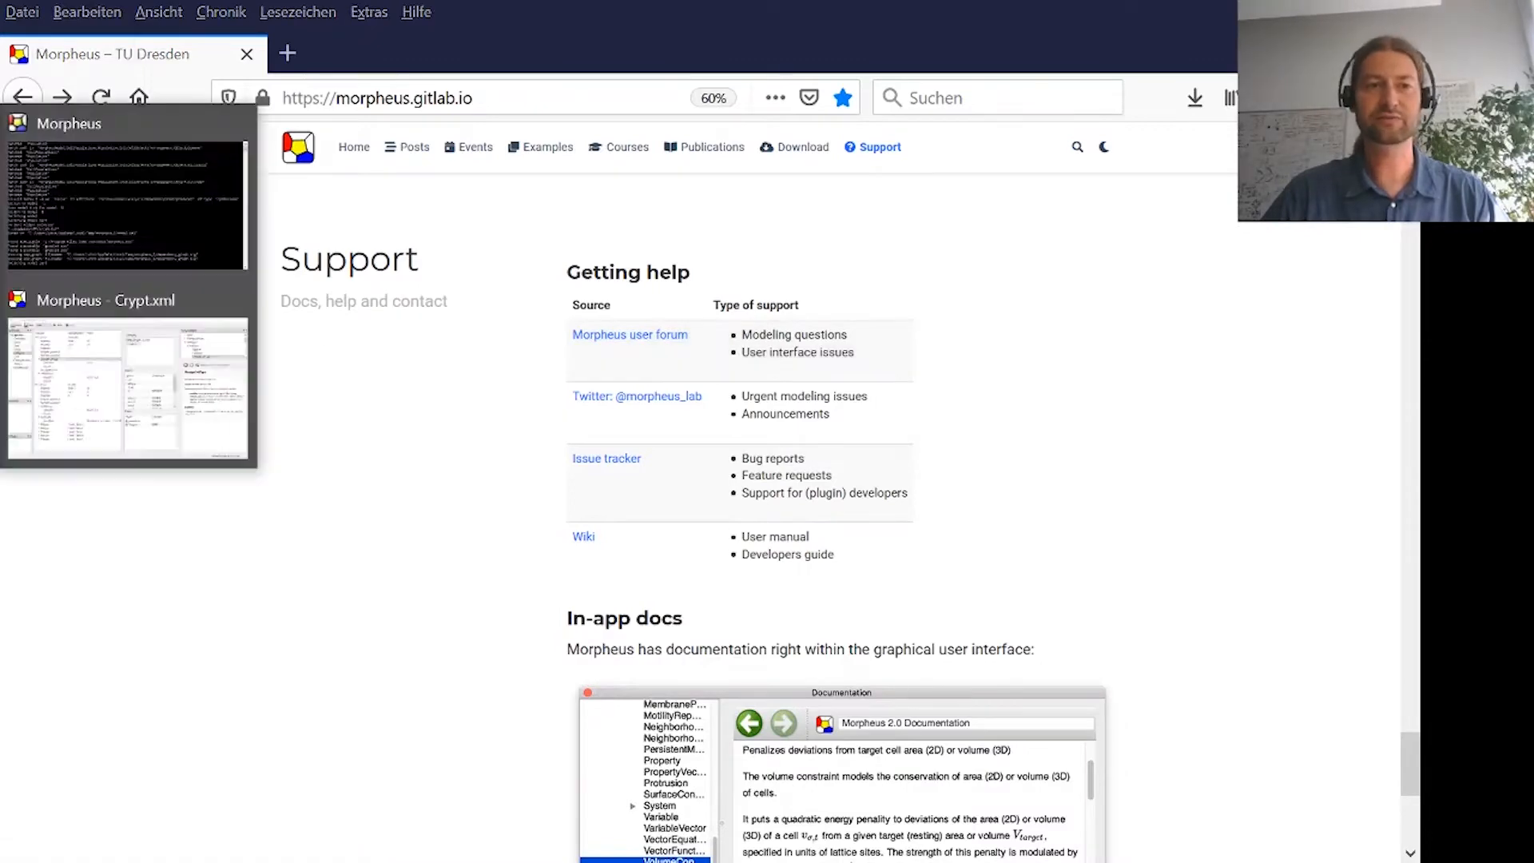
pyautogui.click(40, 356)
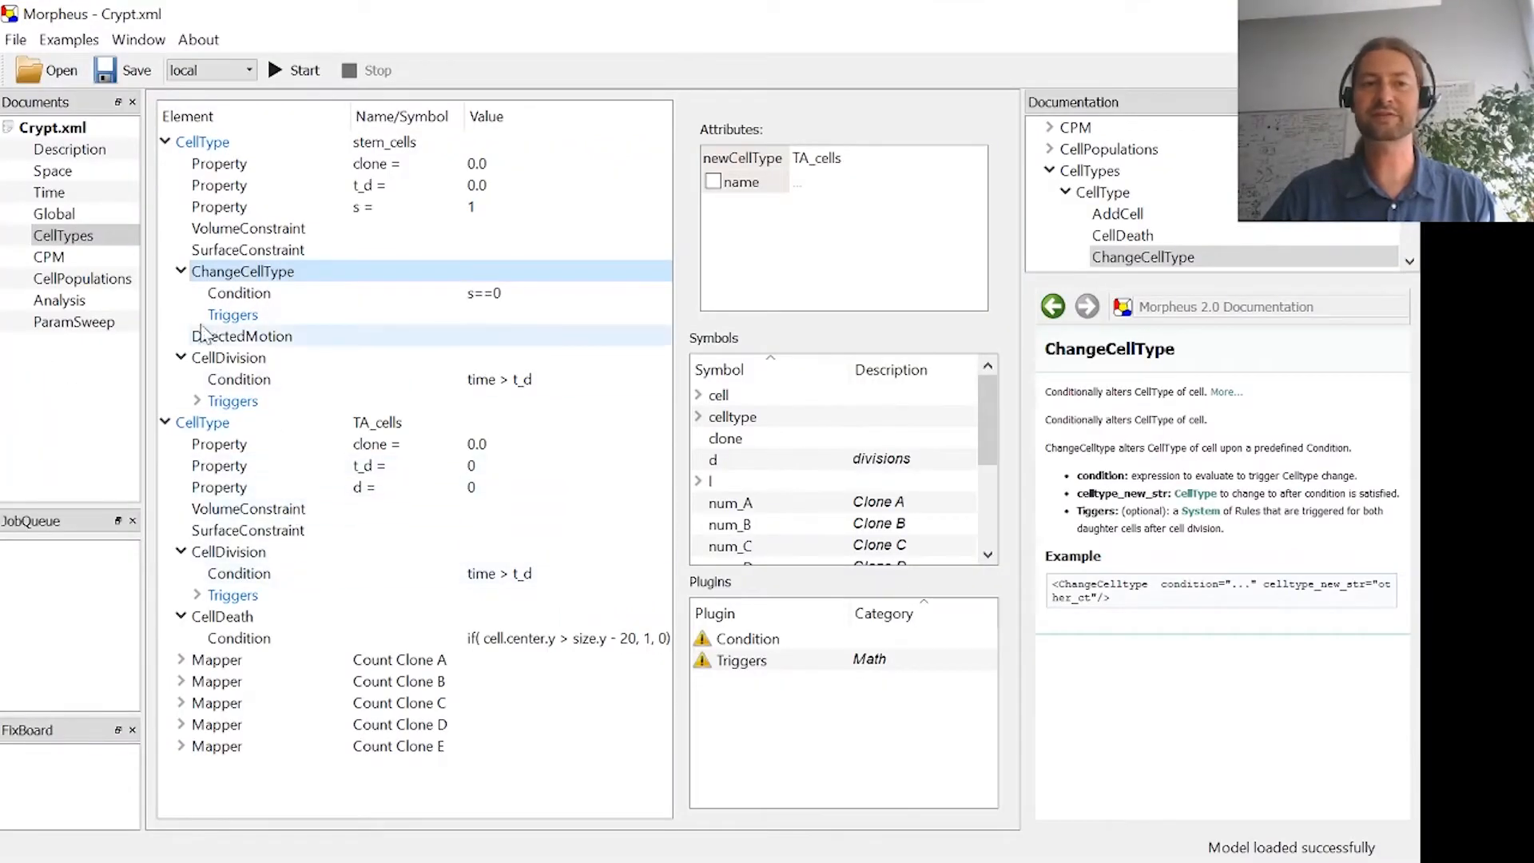
pyautogui.rightClick(61, 134)
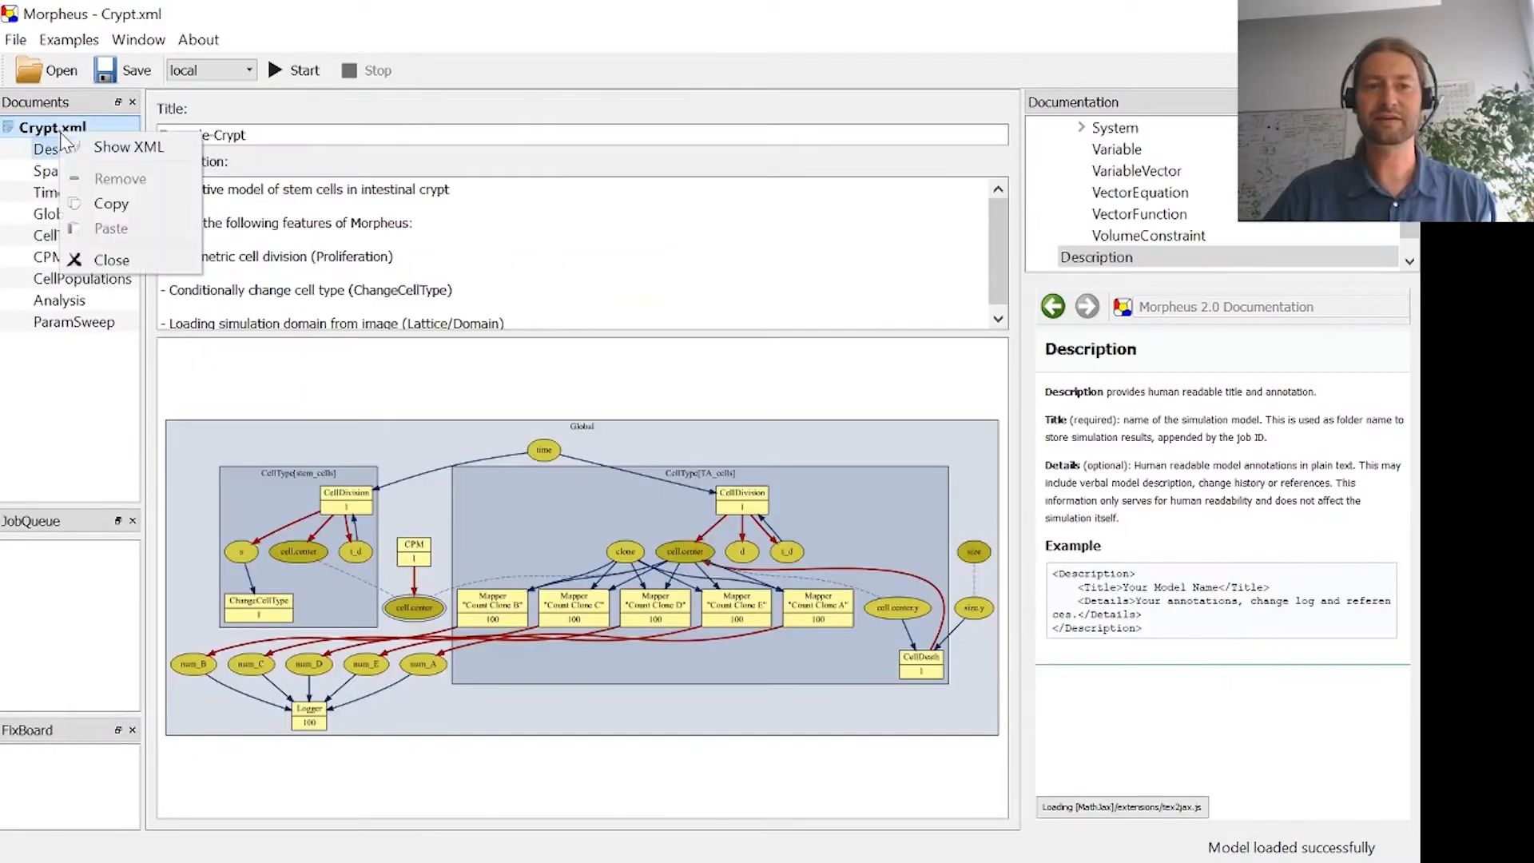
pyautogui.click(111, 262)
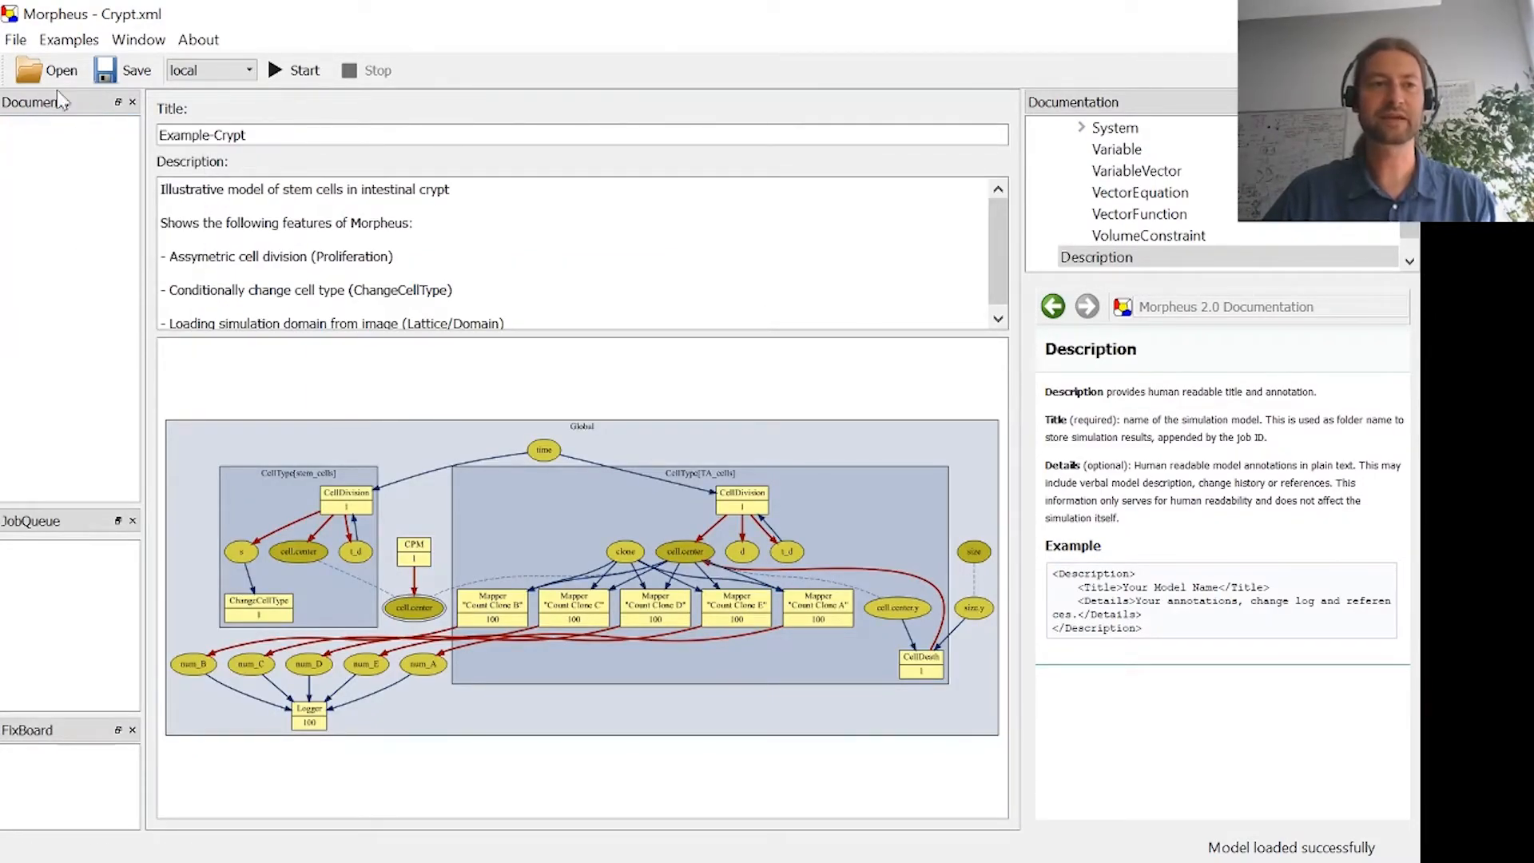
pyautogui.click(15, 40)
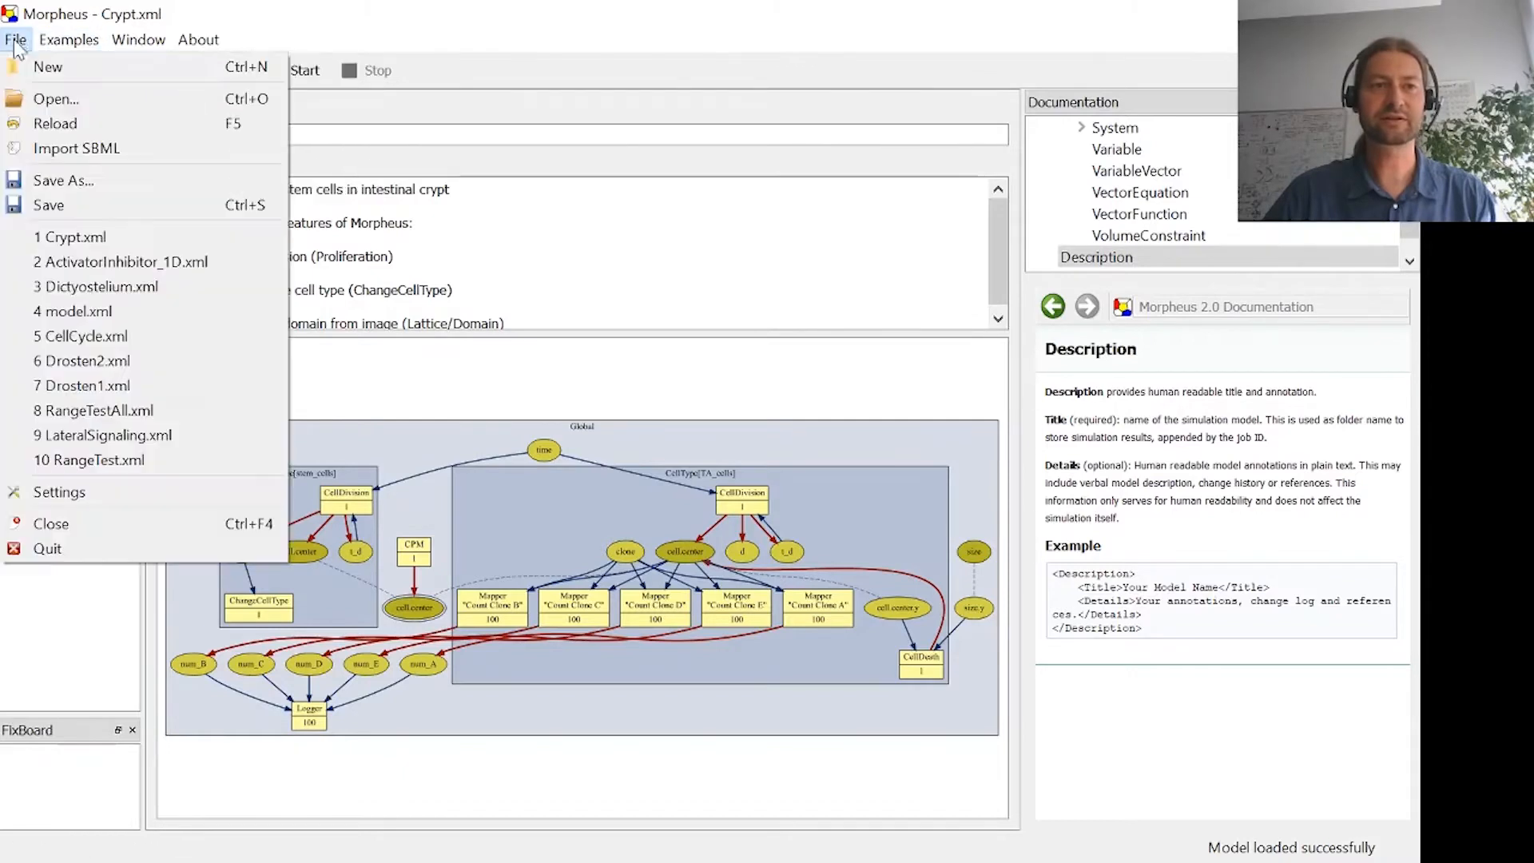
pyautogui.click(26, 67)
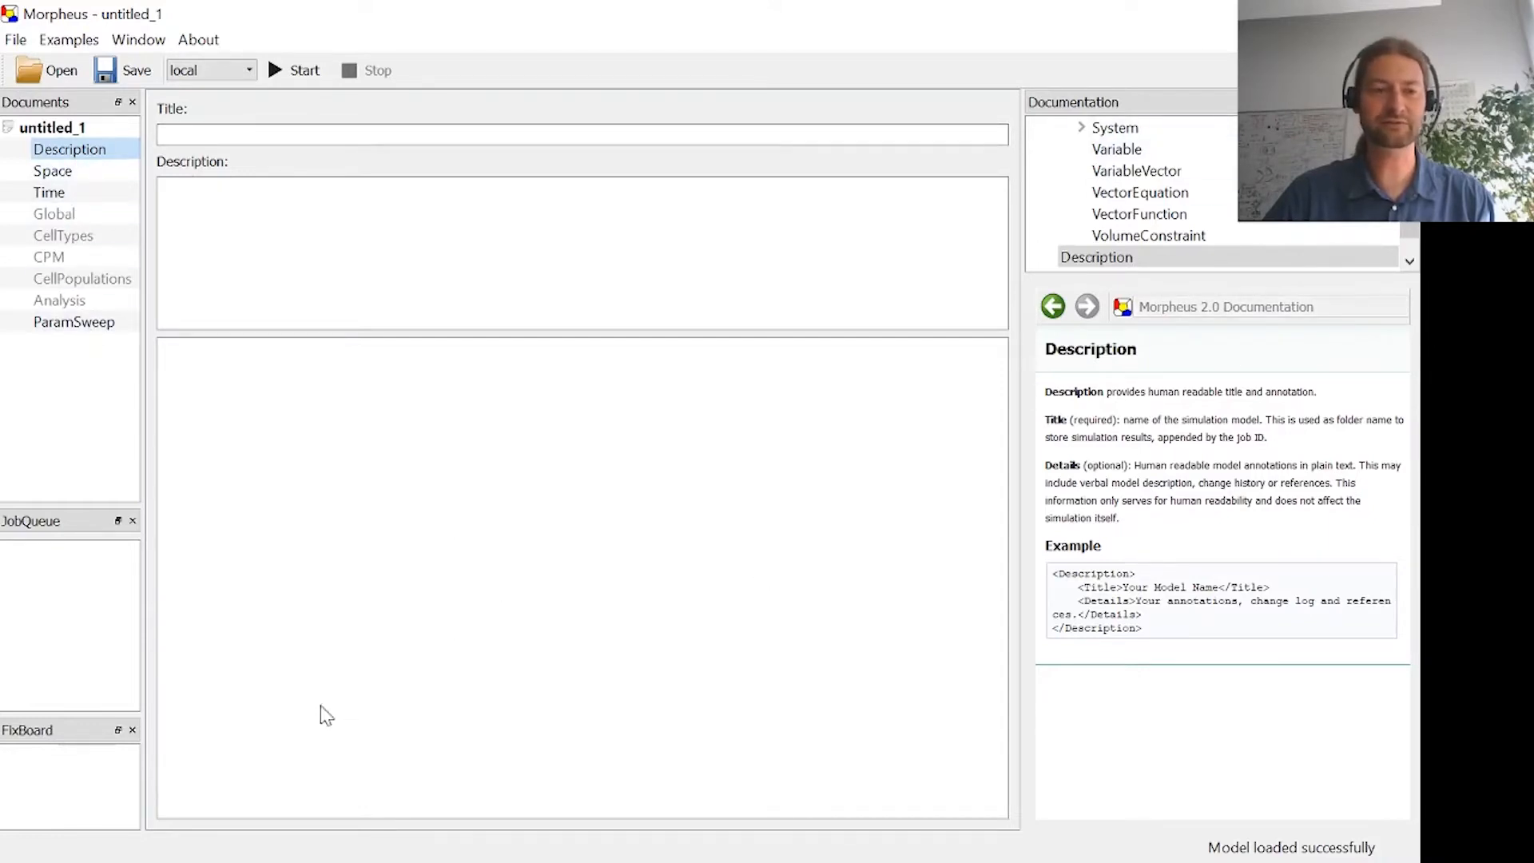
# Hide the FixBoard and show it again.
pyautogui.click(133, 730)
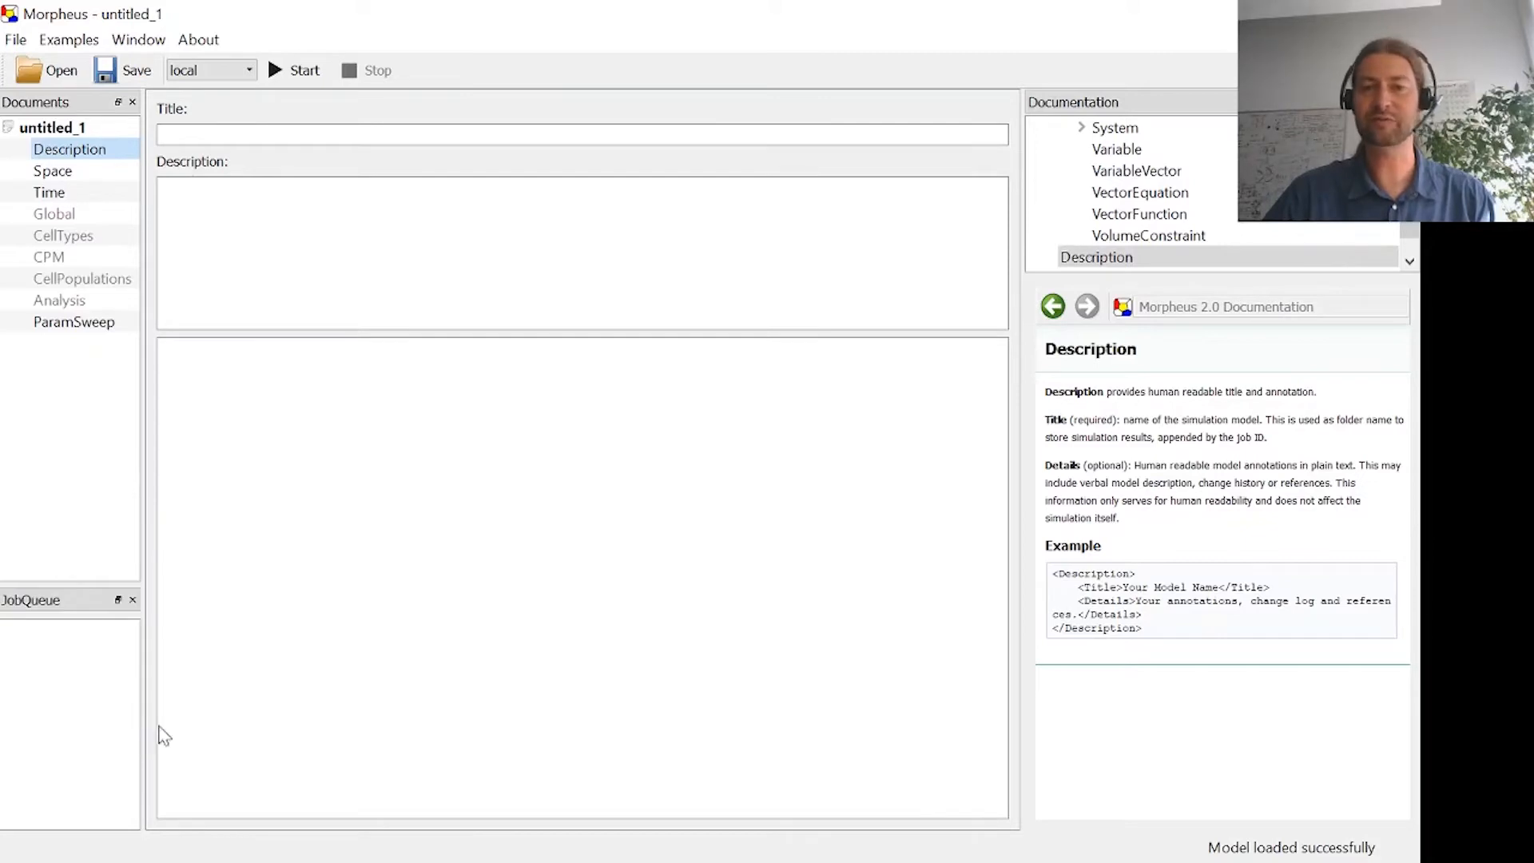
pyautogui.click(139, 40)
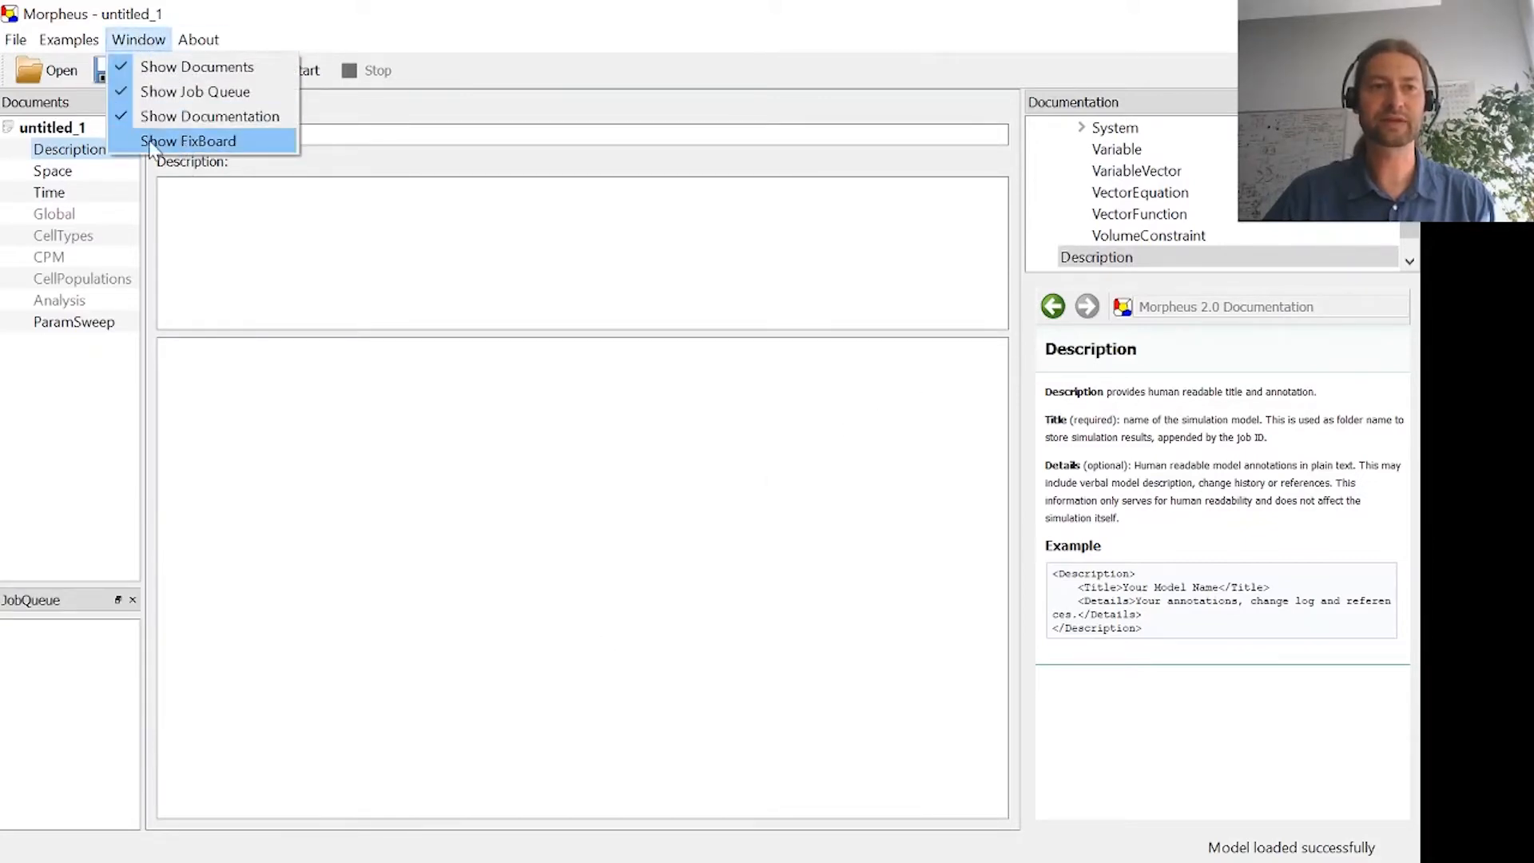
pyautogui.click(188, 141)
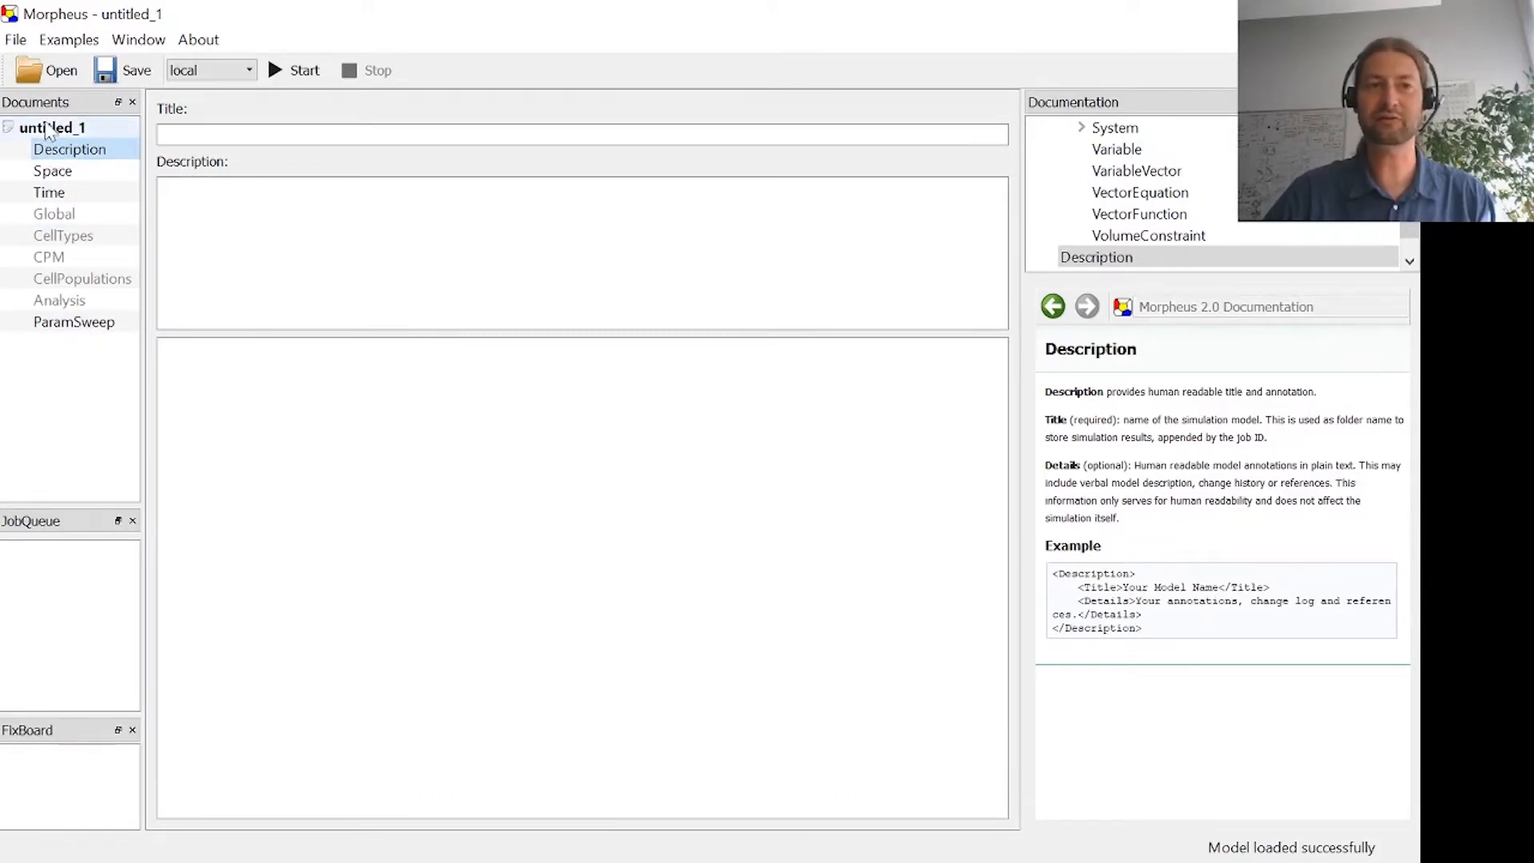
# Enter Tutorial as the title in the new model's description section.
pyautogui.click(163, 134)
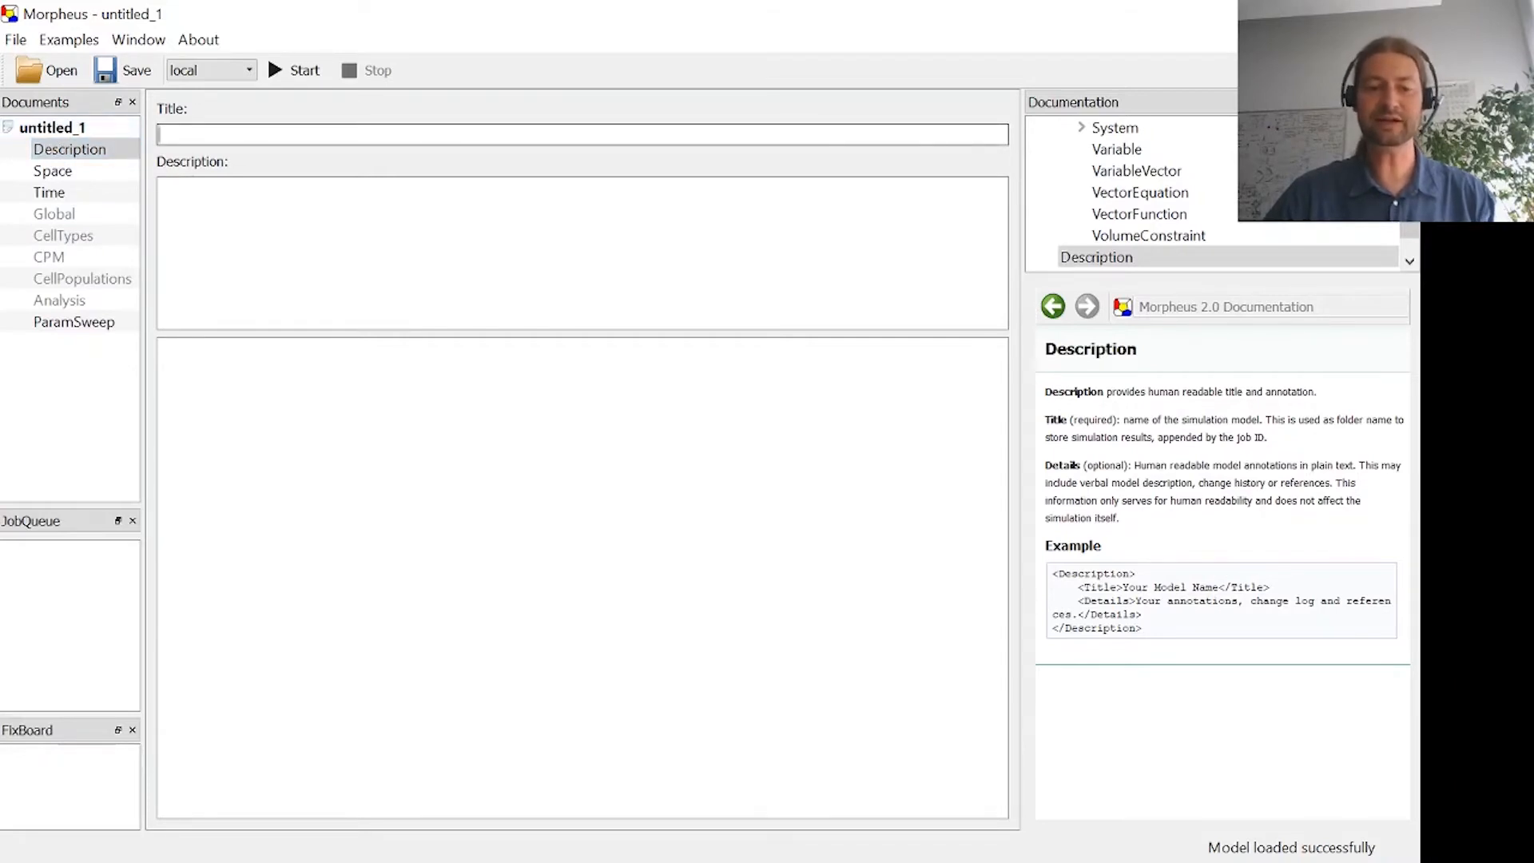
pyautogui.write('T')
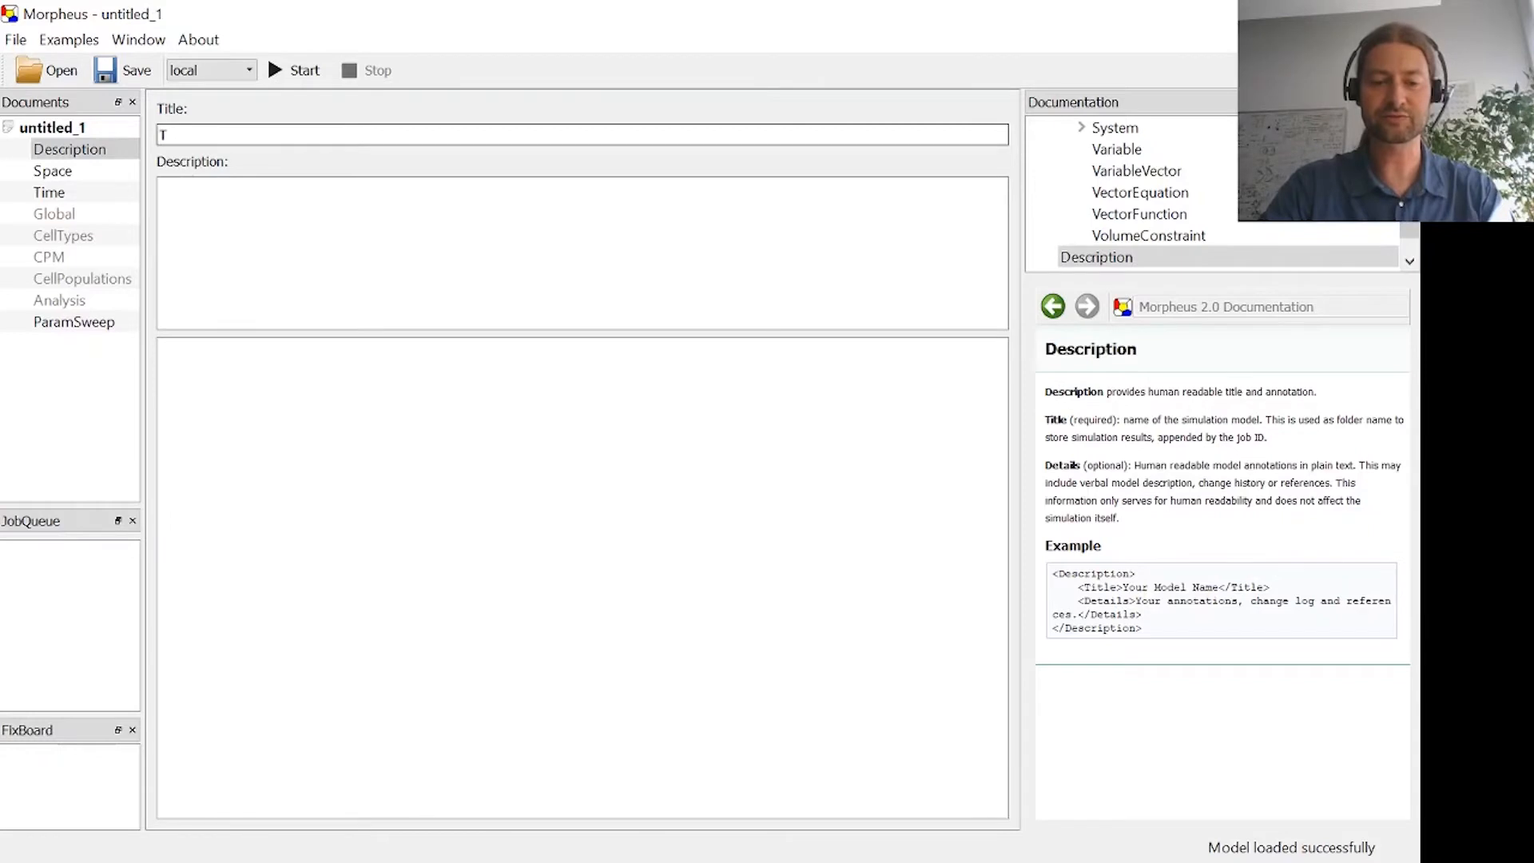
pyautogui.write('utorial')
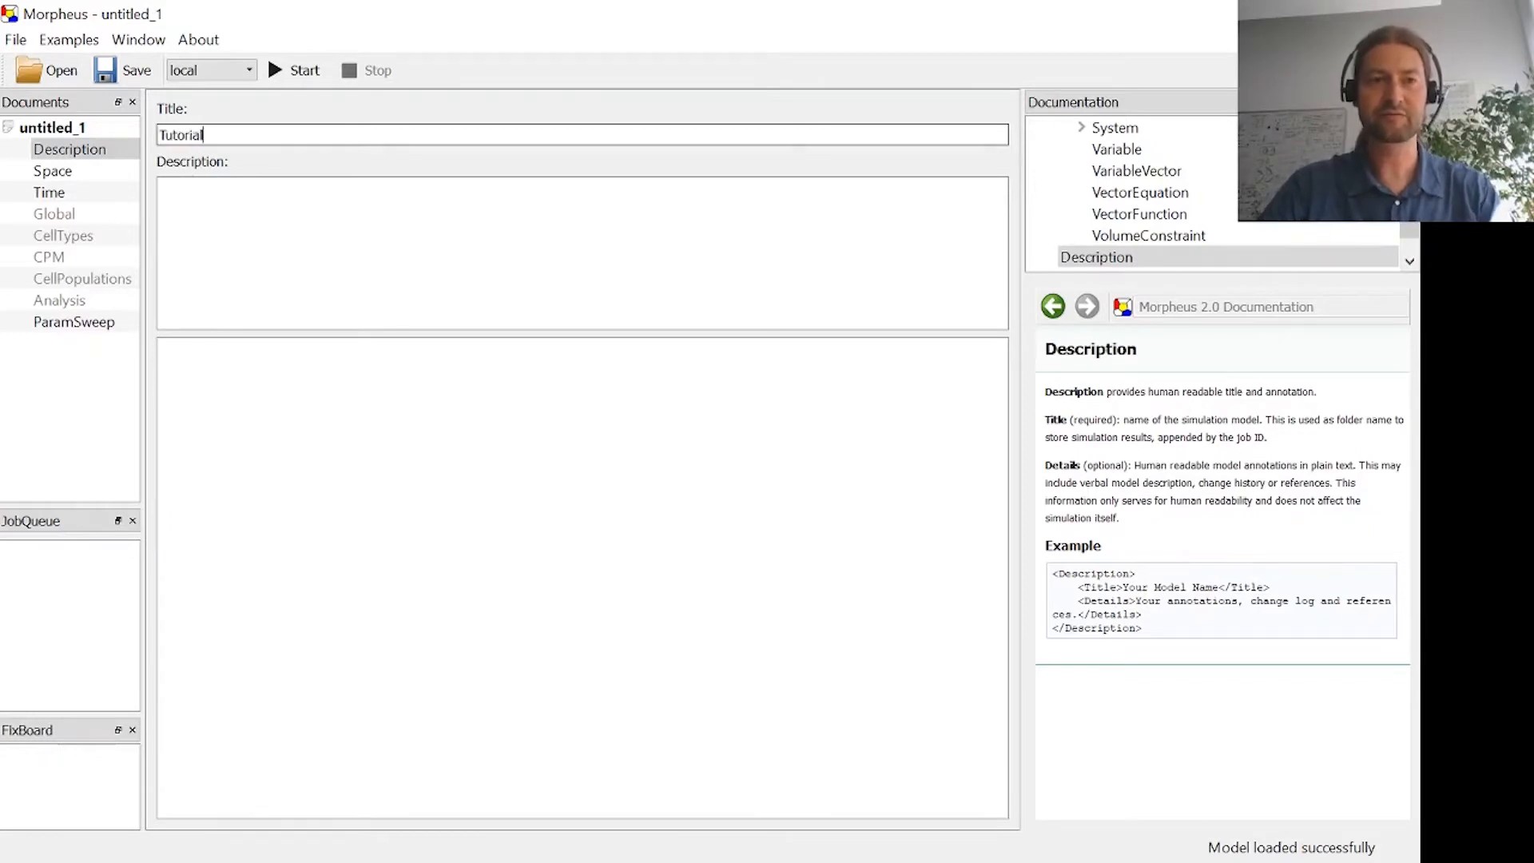
pyautogui.click(163, 189)
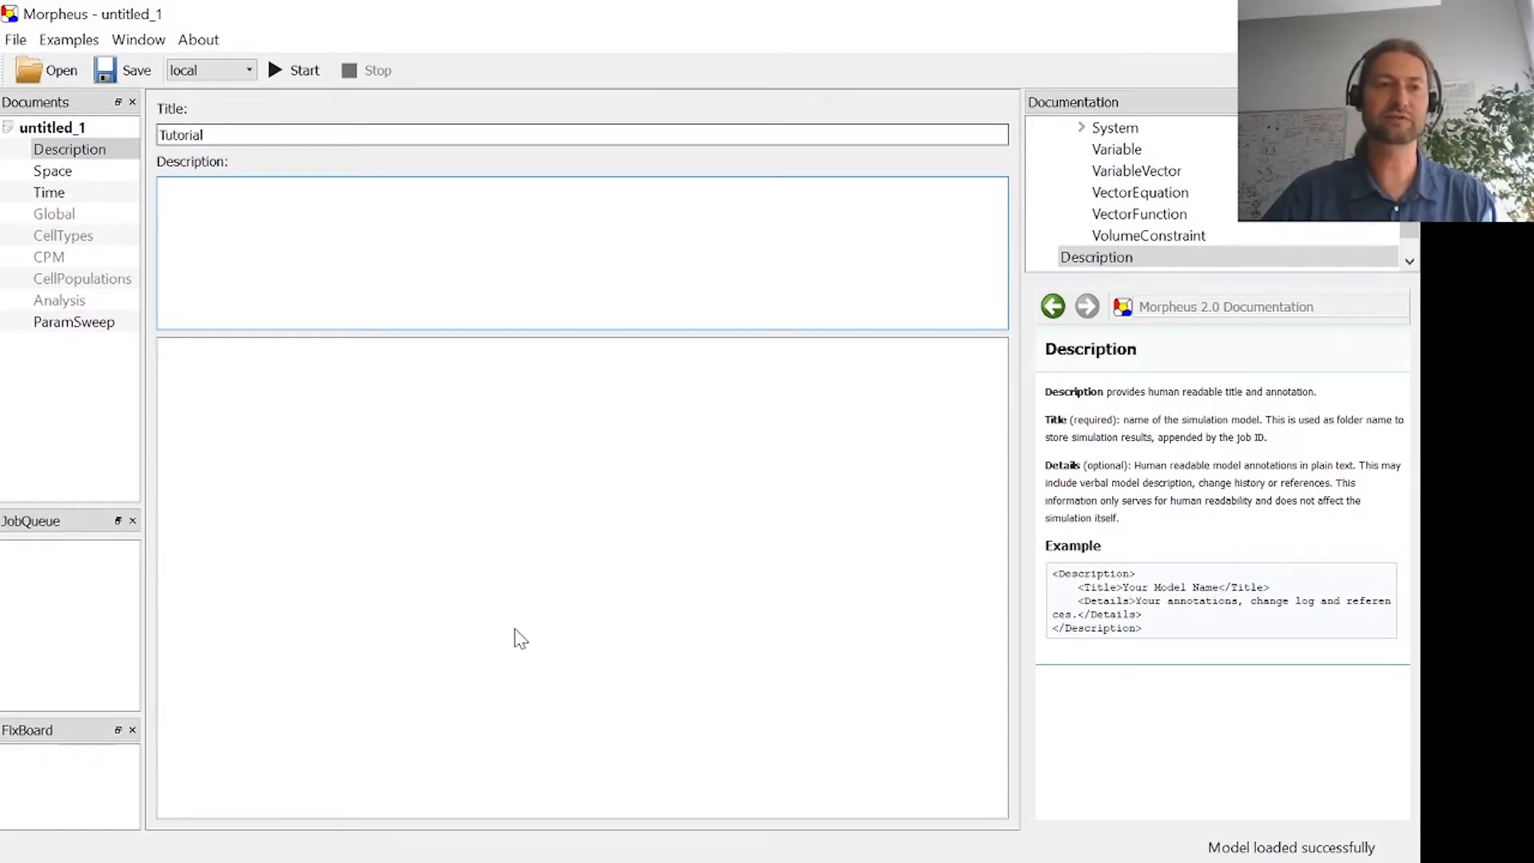
# Set the lattice class to square in the model's Space section.
pyautogui.click(70, 172)
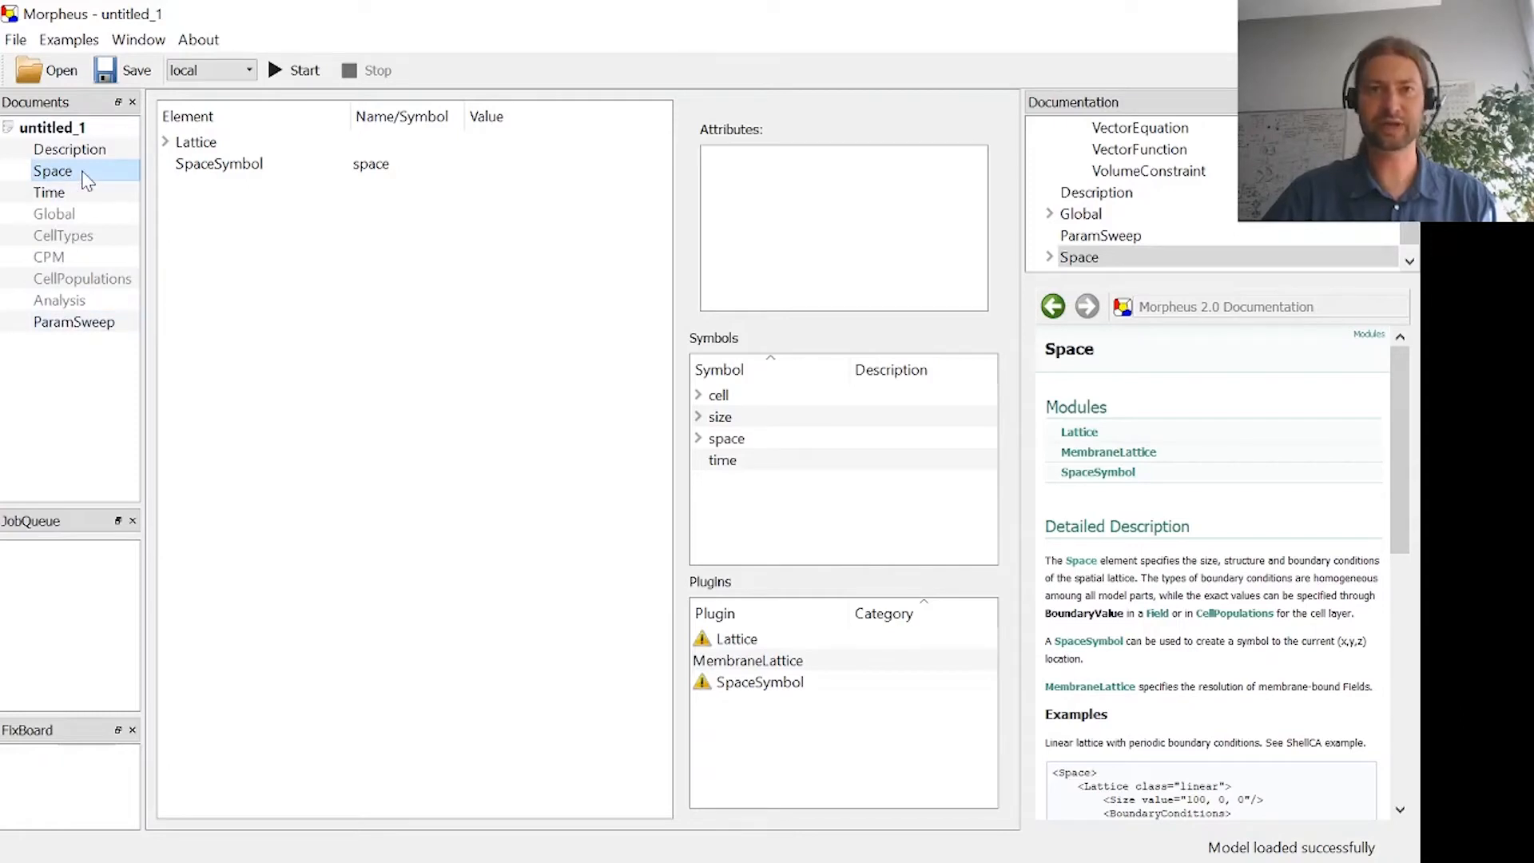
pyautogui.doubleClick(200, 144)
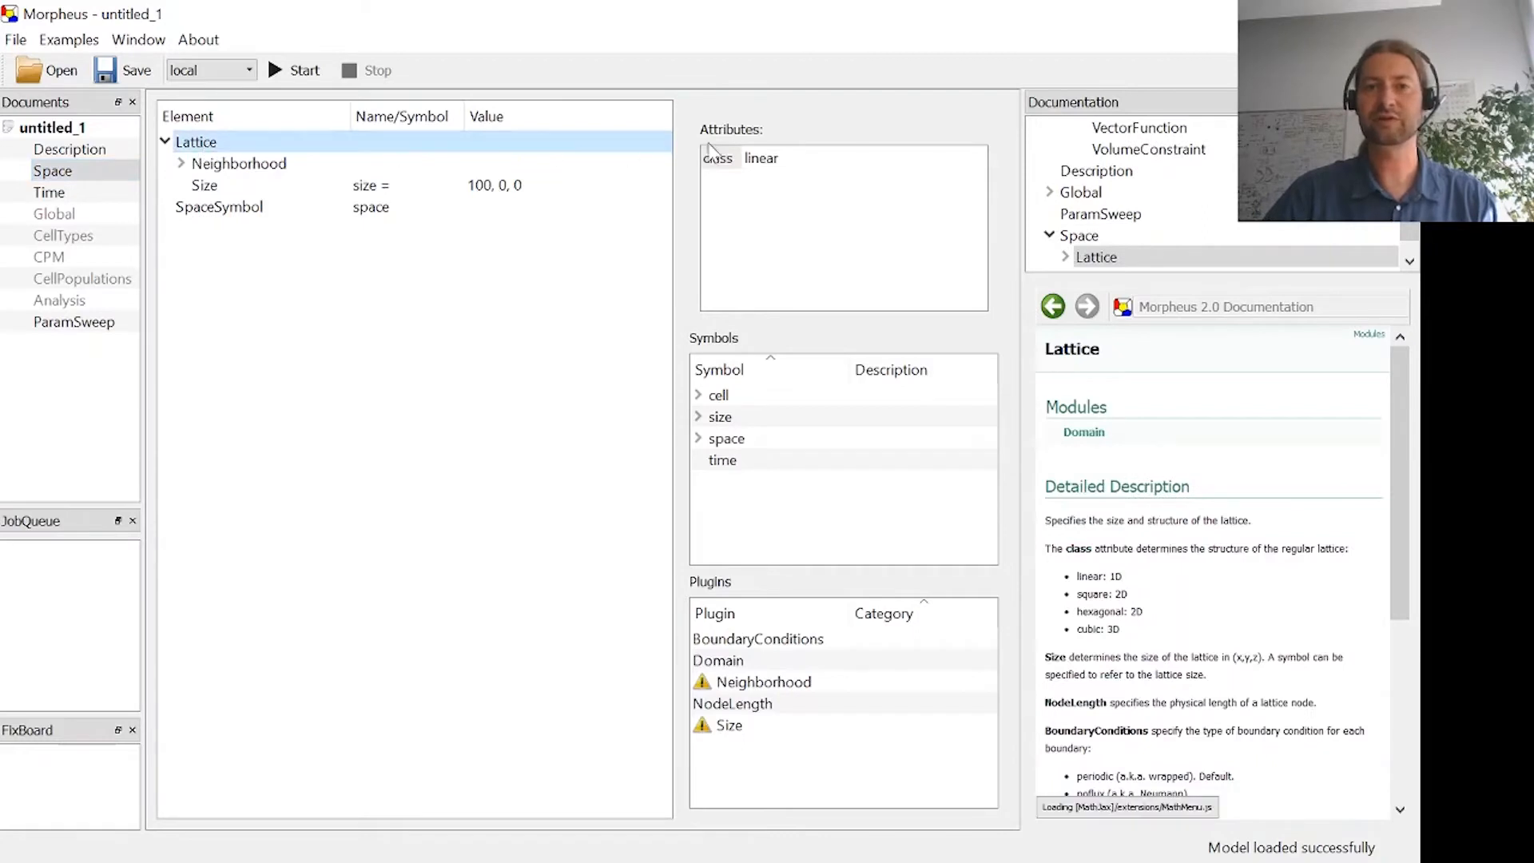
pyautogui.click(779, 158)
pyautogui.click(823, 160)
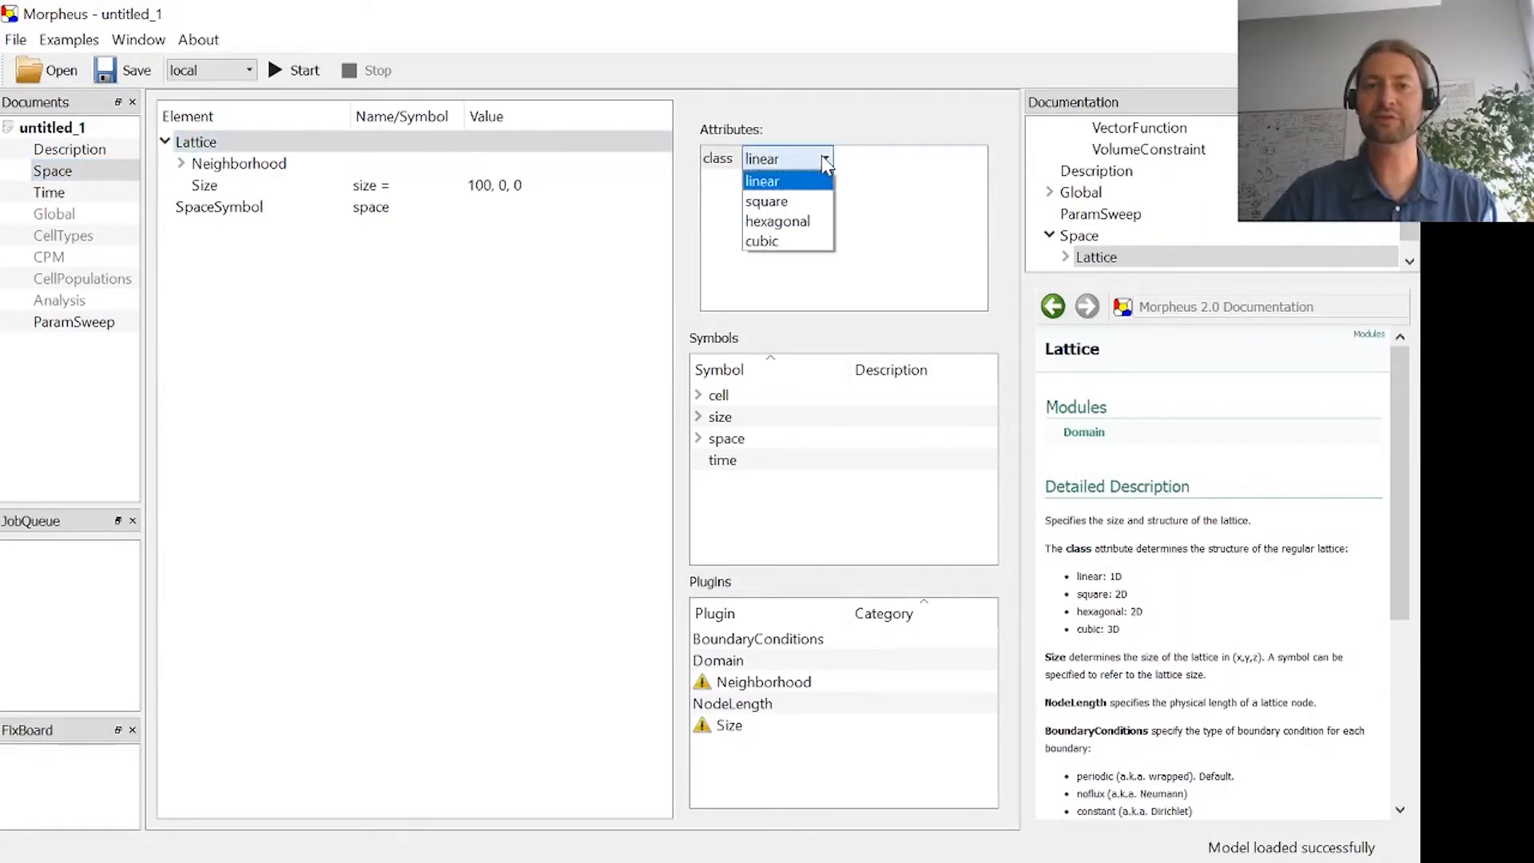
pyautogui.click(795, 186)
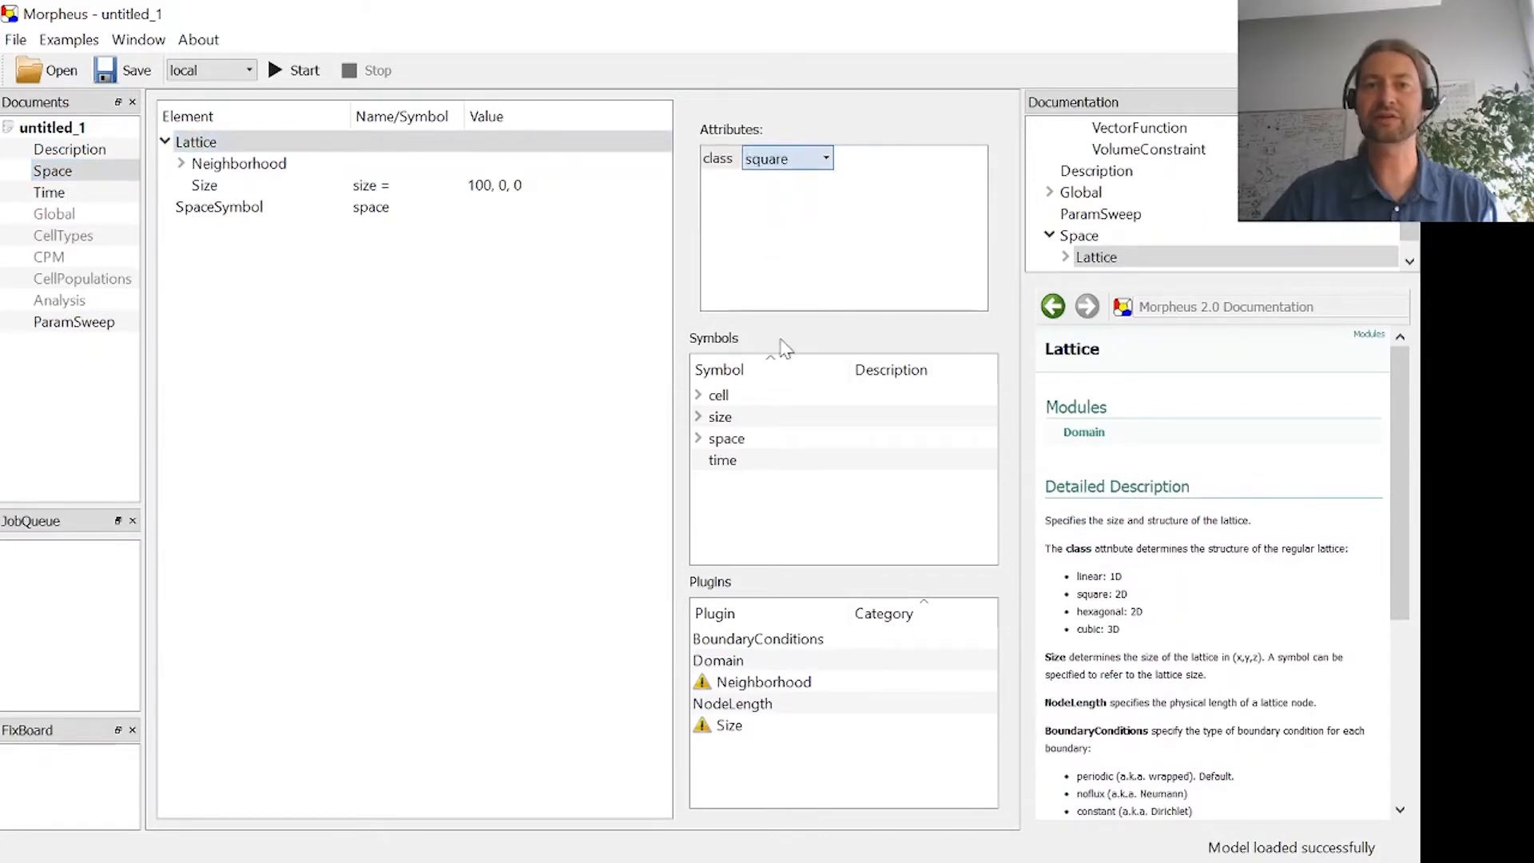
pyautogui.click(306, 331)
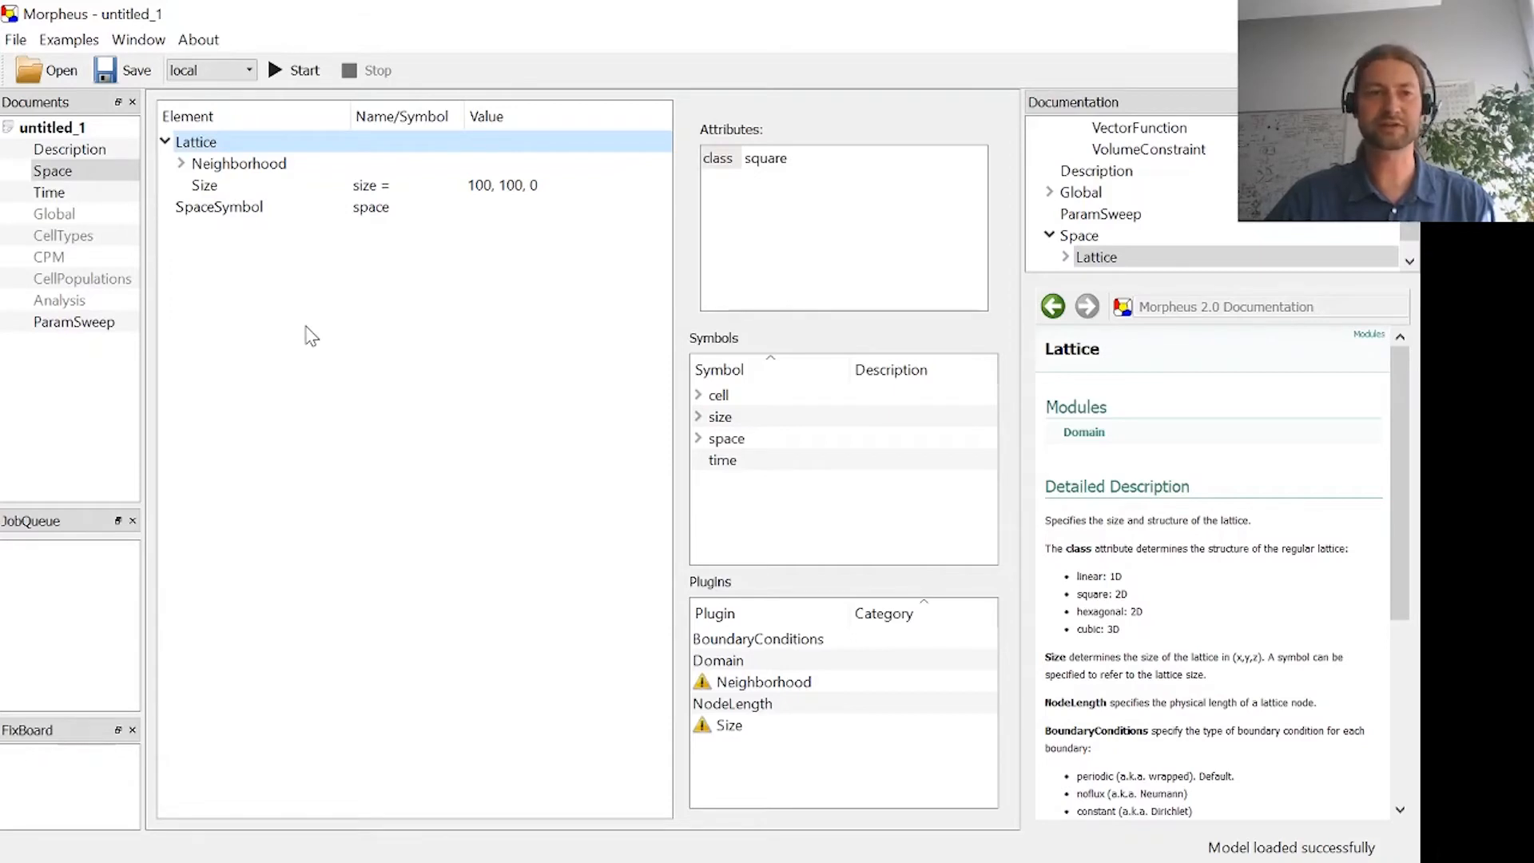
# Set the value of the lattice's Size element to 200, 100, 0.
pyautogui.click(238, 187)
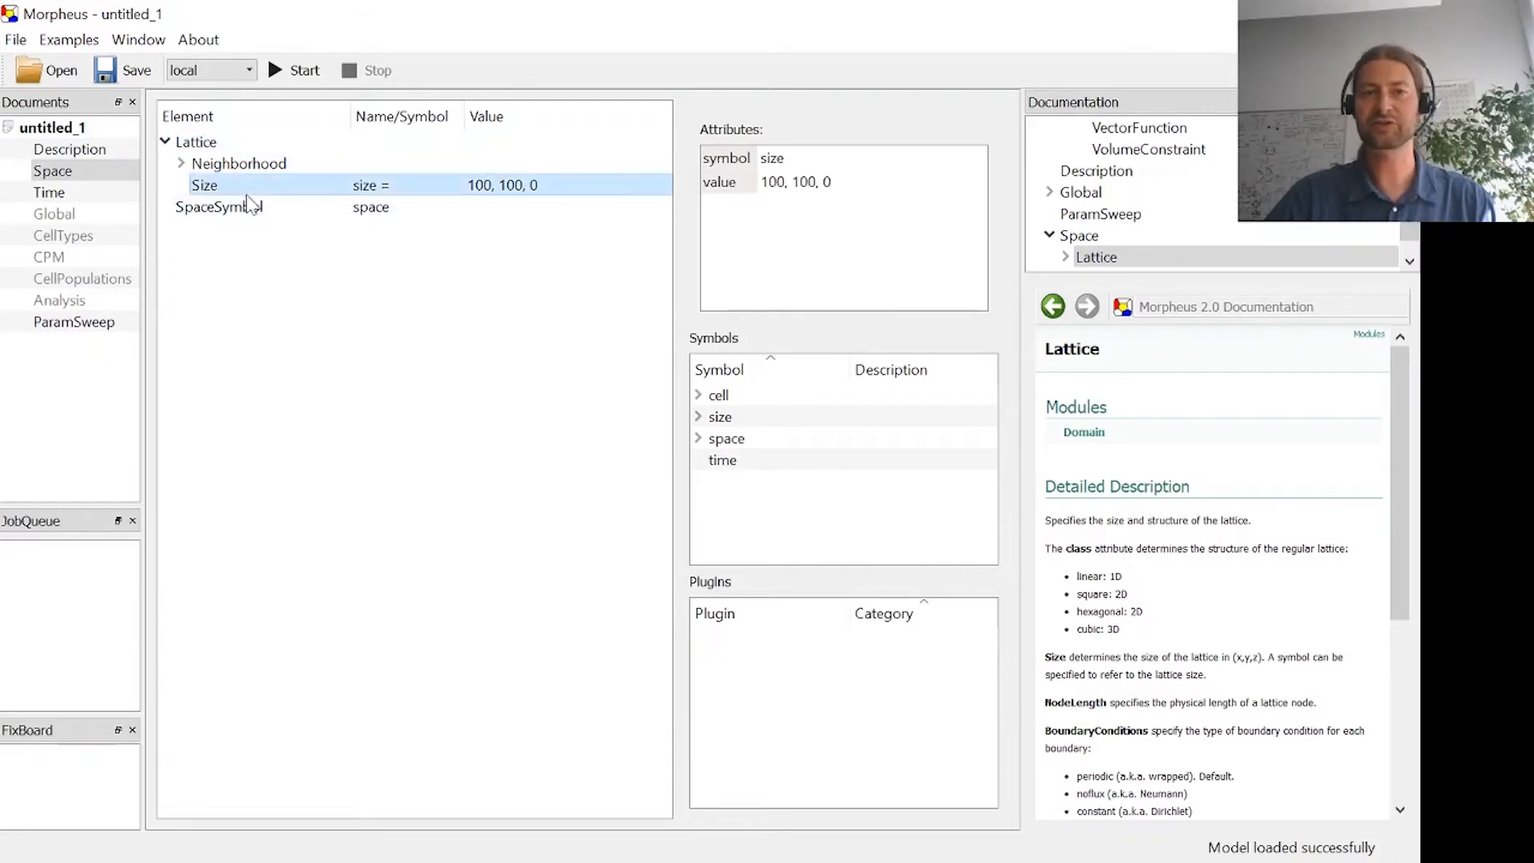
pyautogui.doubleClick(769, 187)
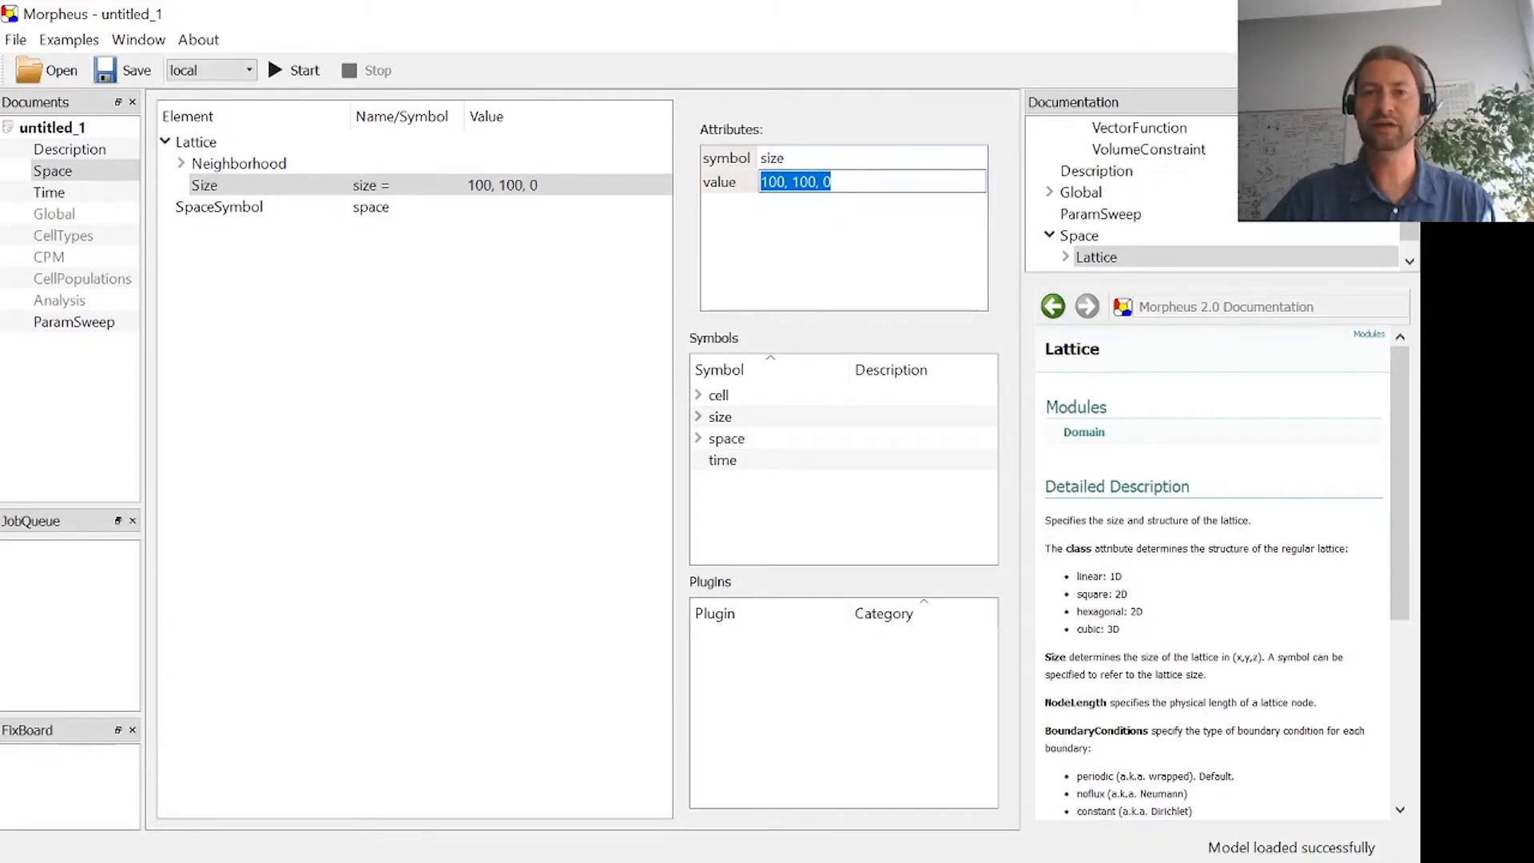
pyautogui.click(767, 183)
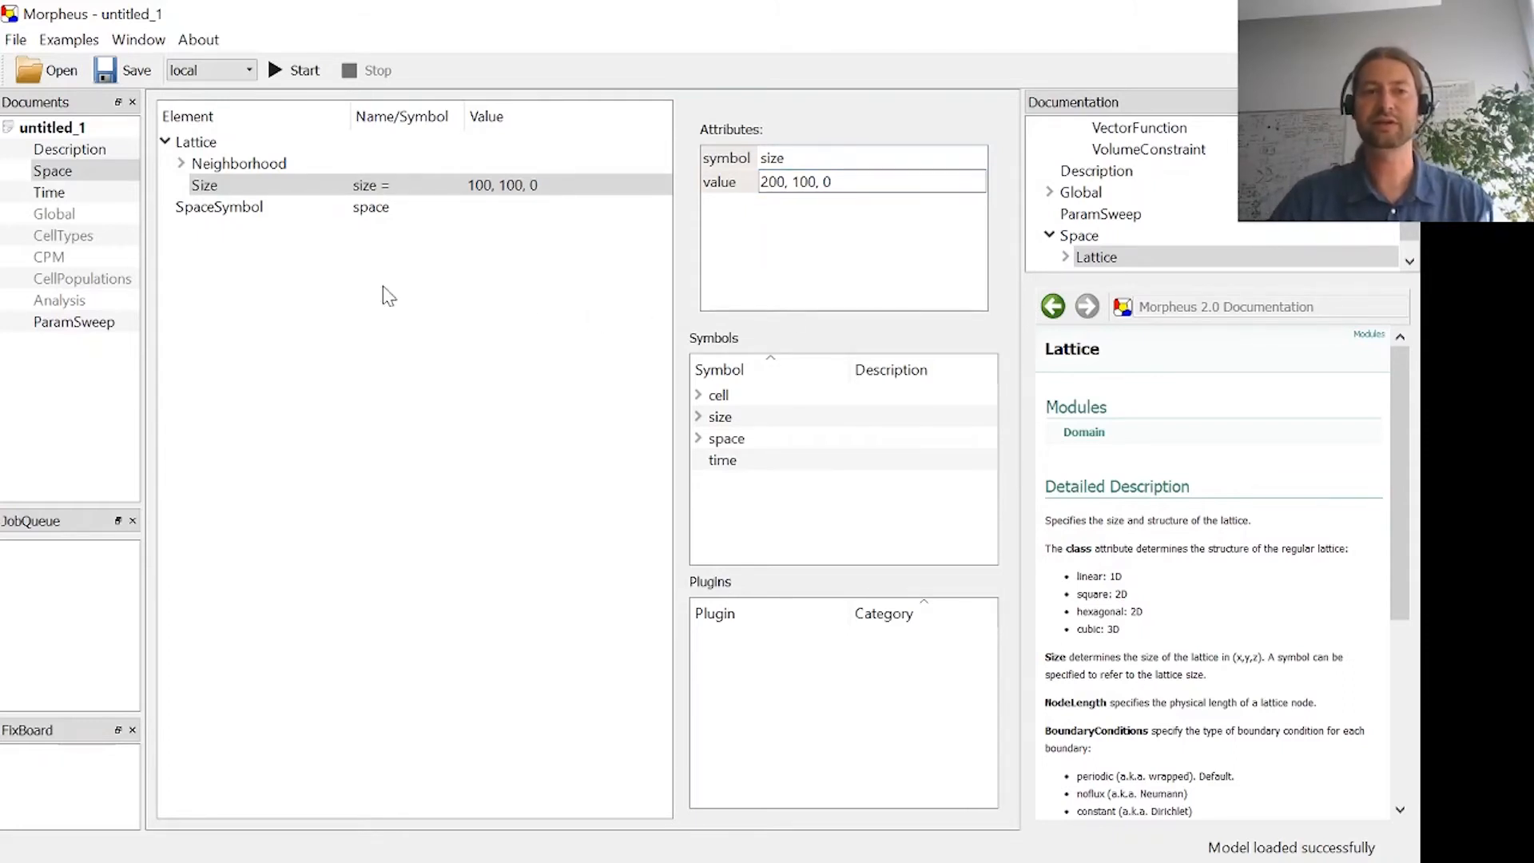
pyautogui.press('Return')
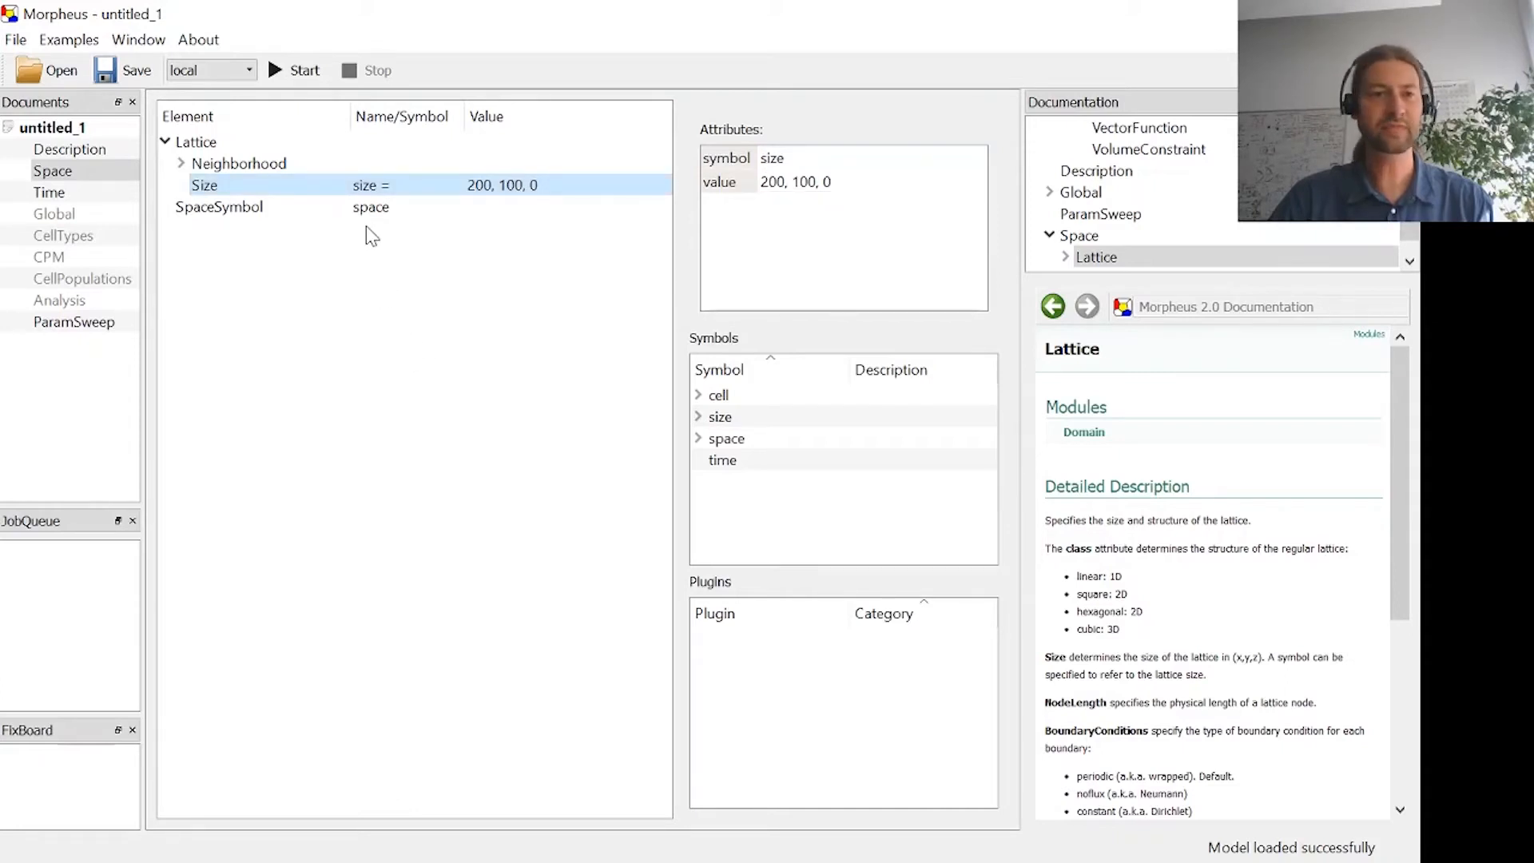
# Set the StopTime value to 100 in the model's Time section.
pyautogui.click(80, 194)
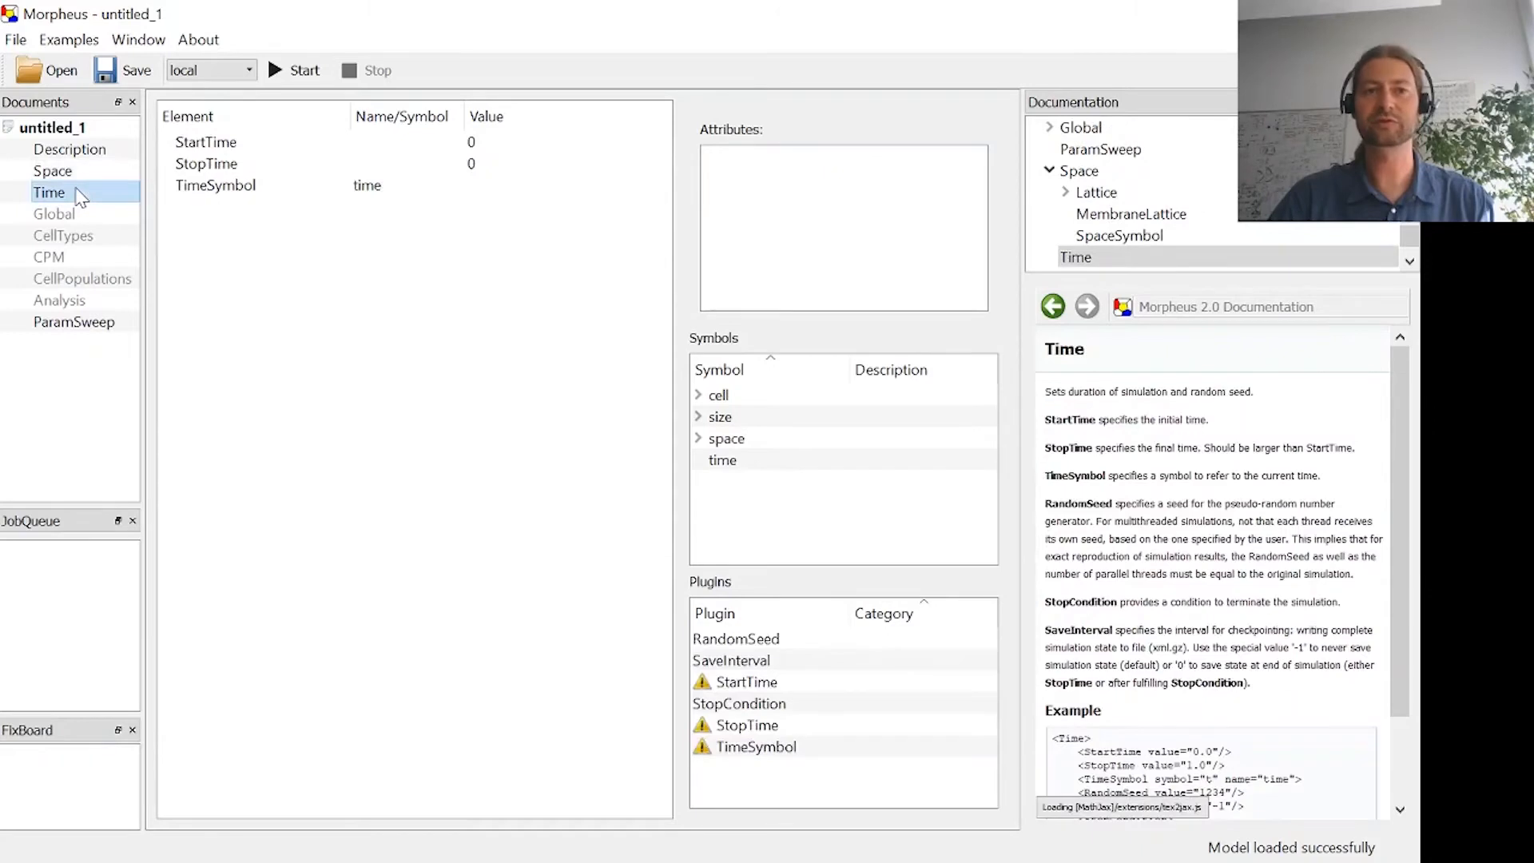
pyautogui.click(229, 165)
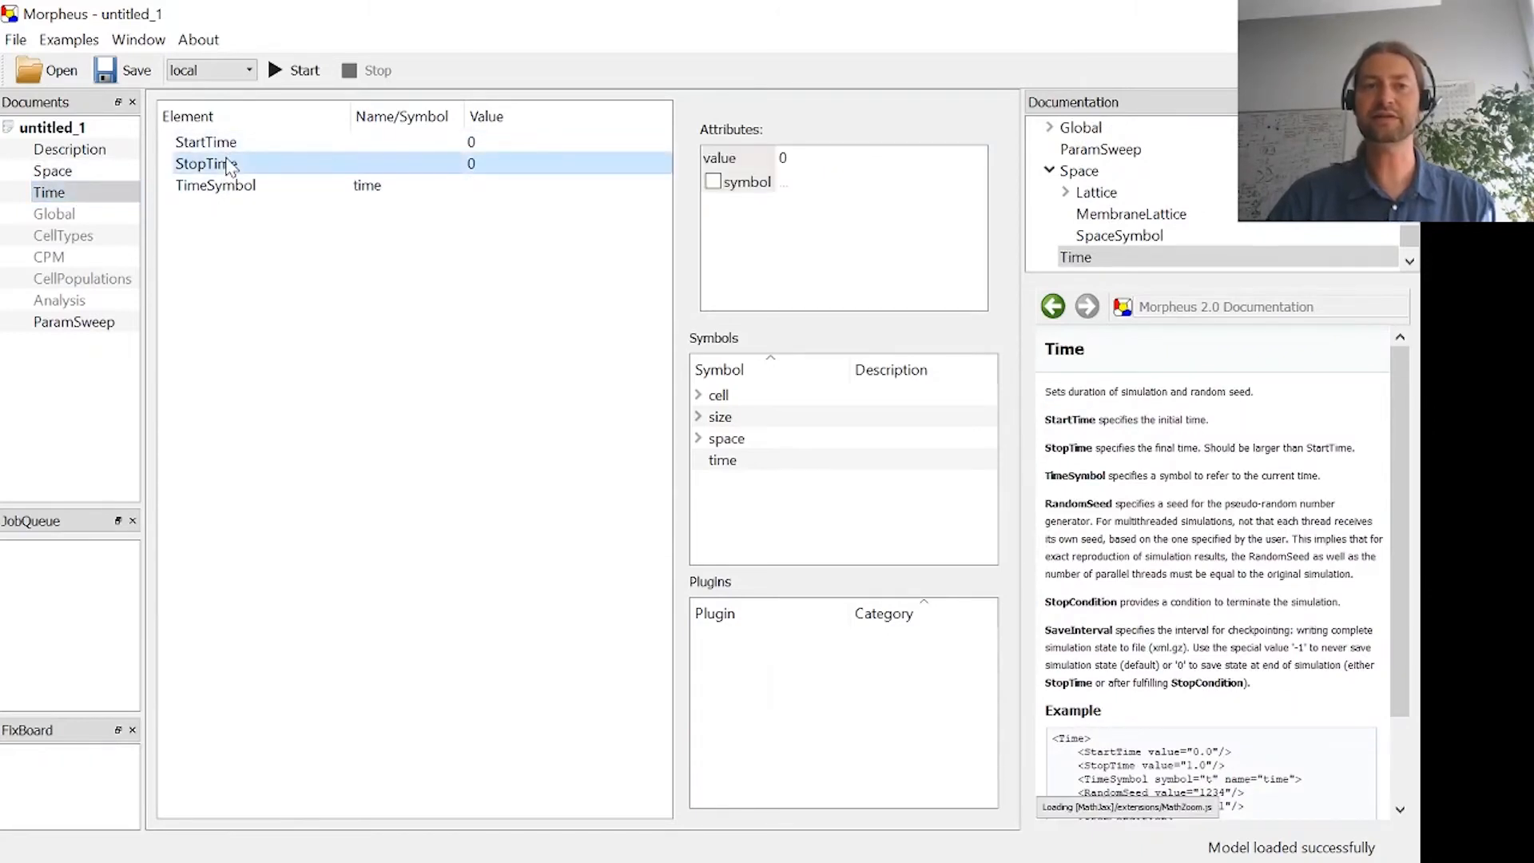
pyautogui.click(785, 158)
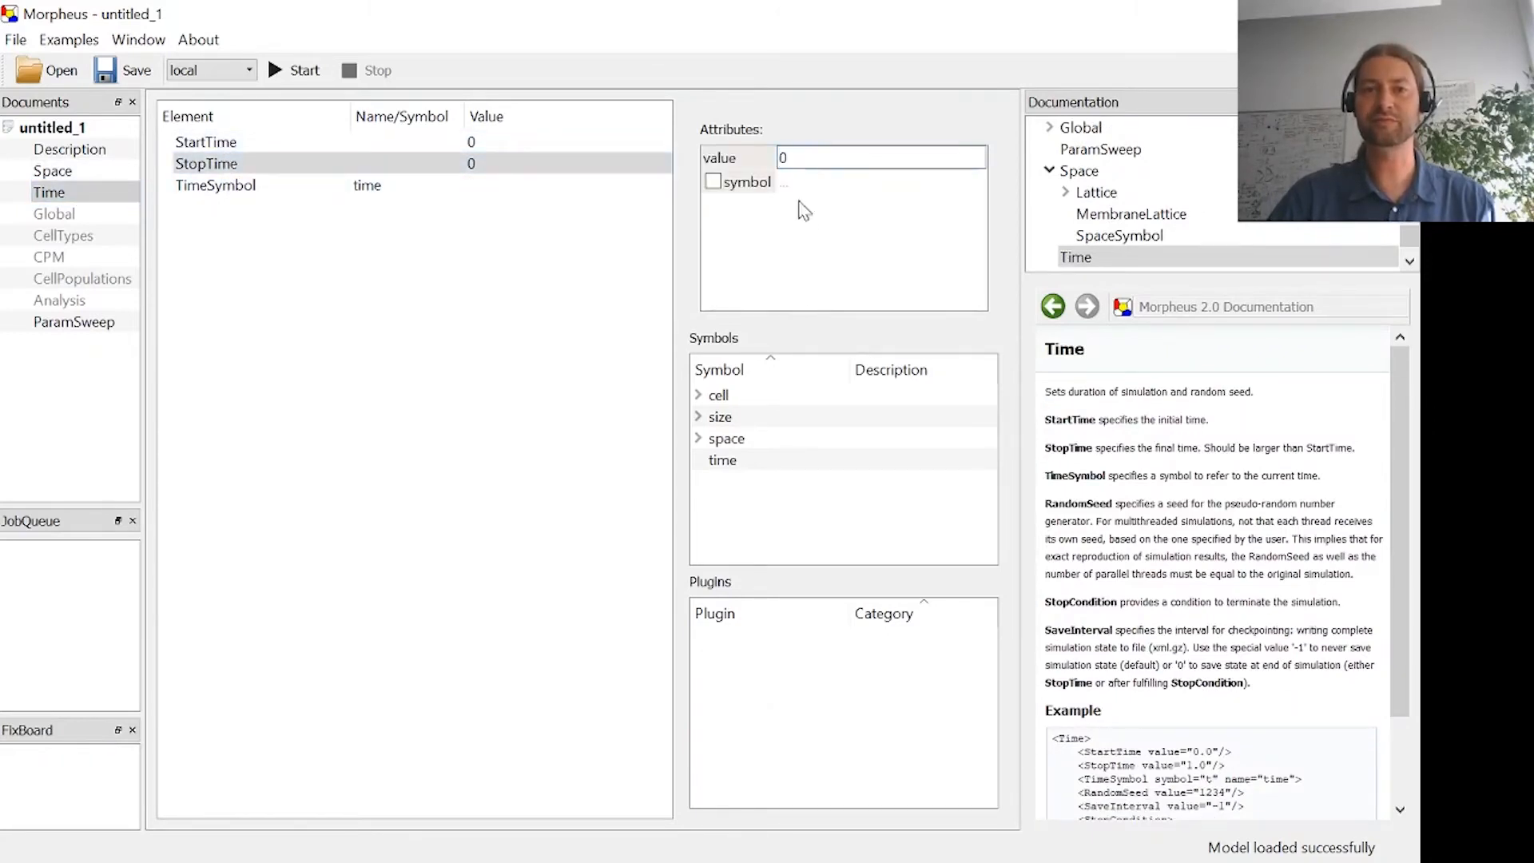
pyautogui.write('100')
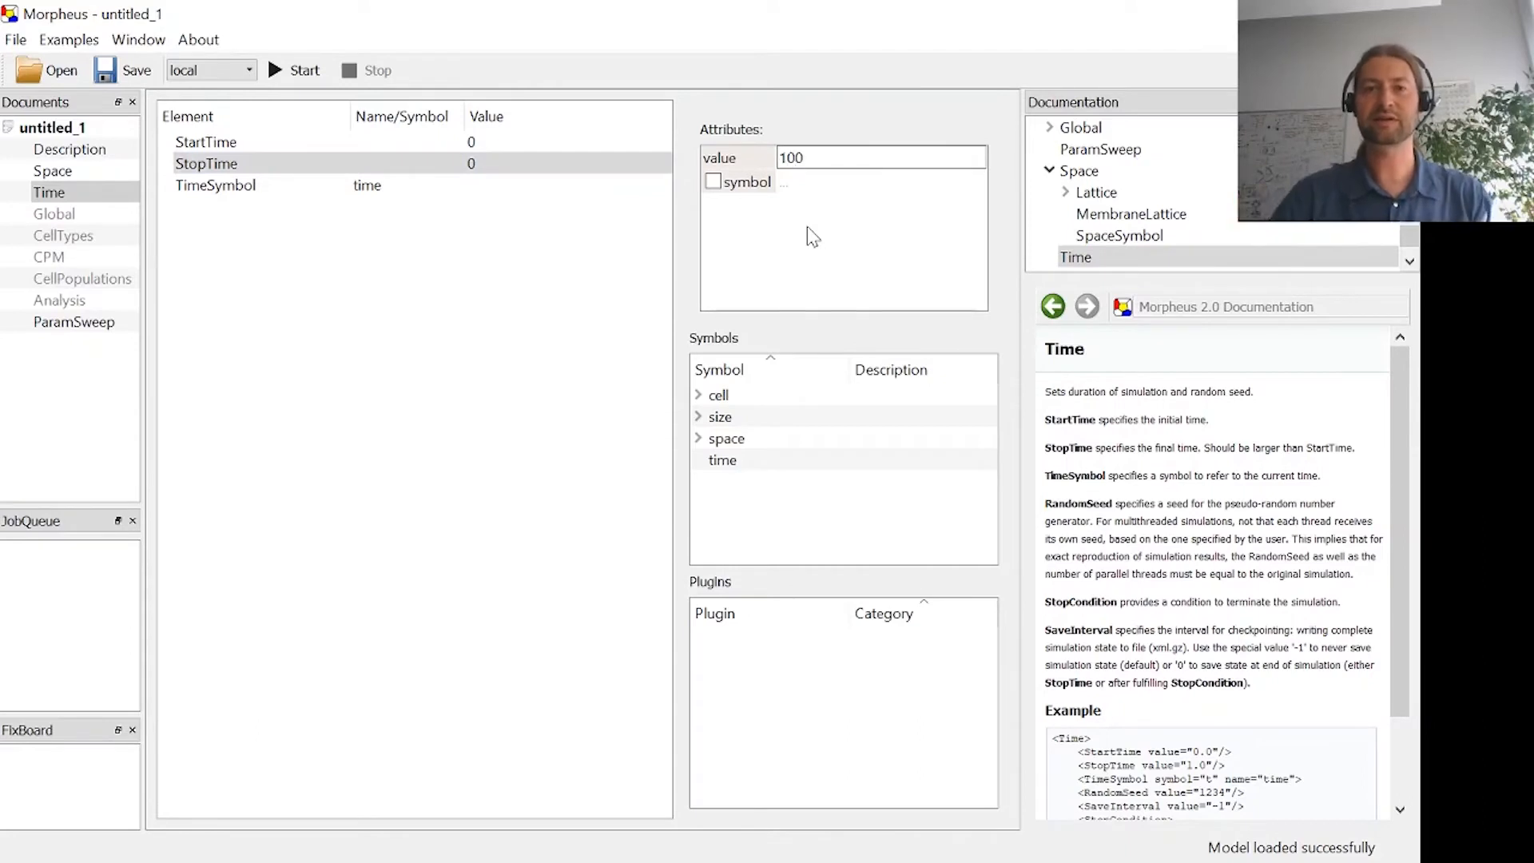
pyautogui.click(376, 309)
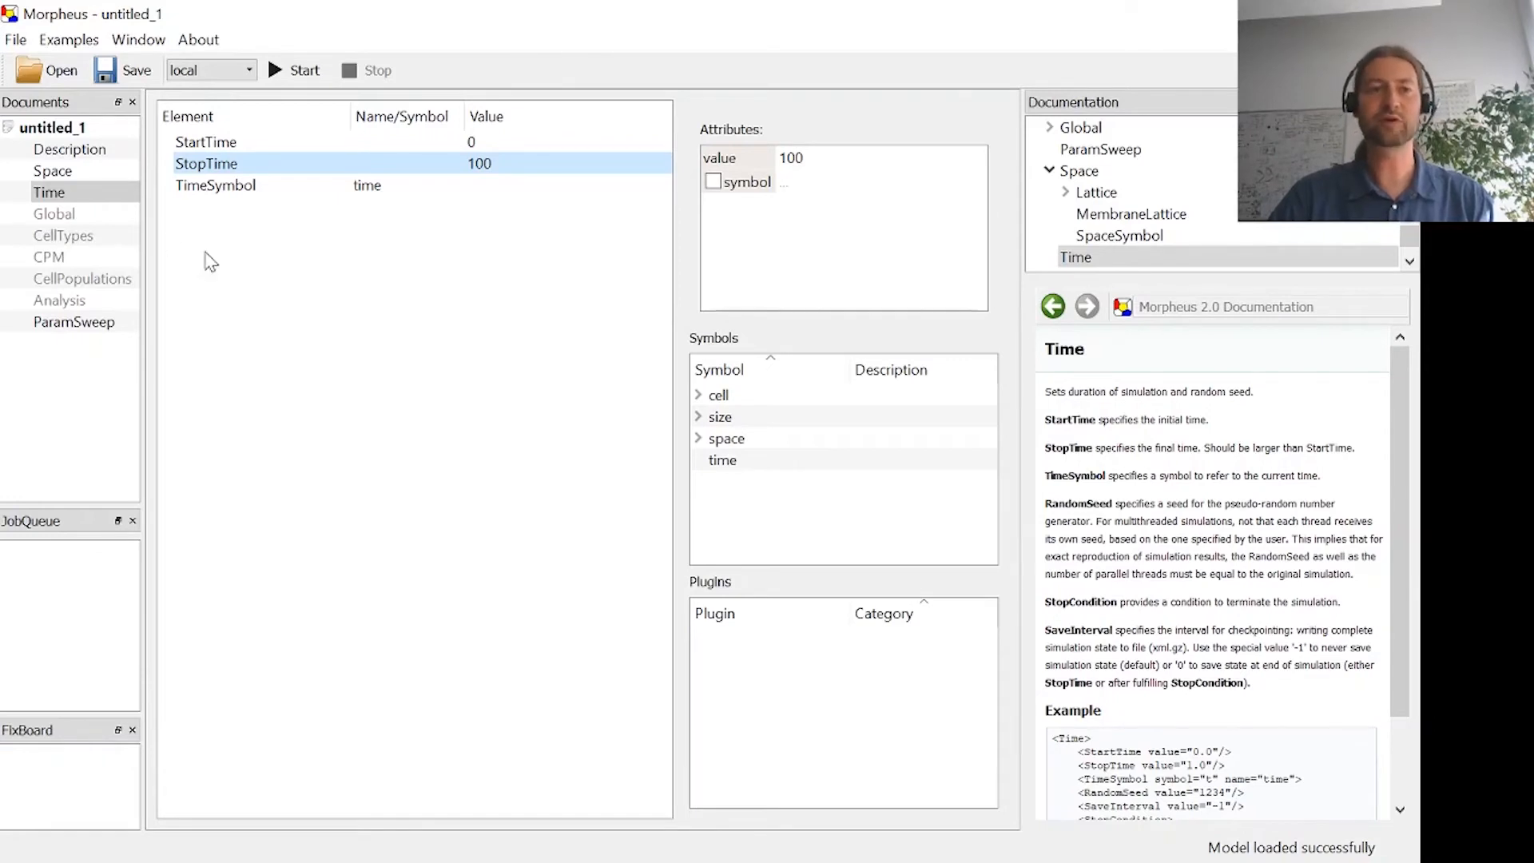
# Add the Global section to the model and insert a Field element in it.
pyautogui.click(76, 211)
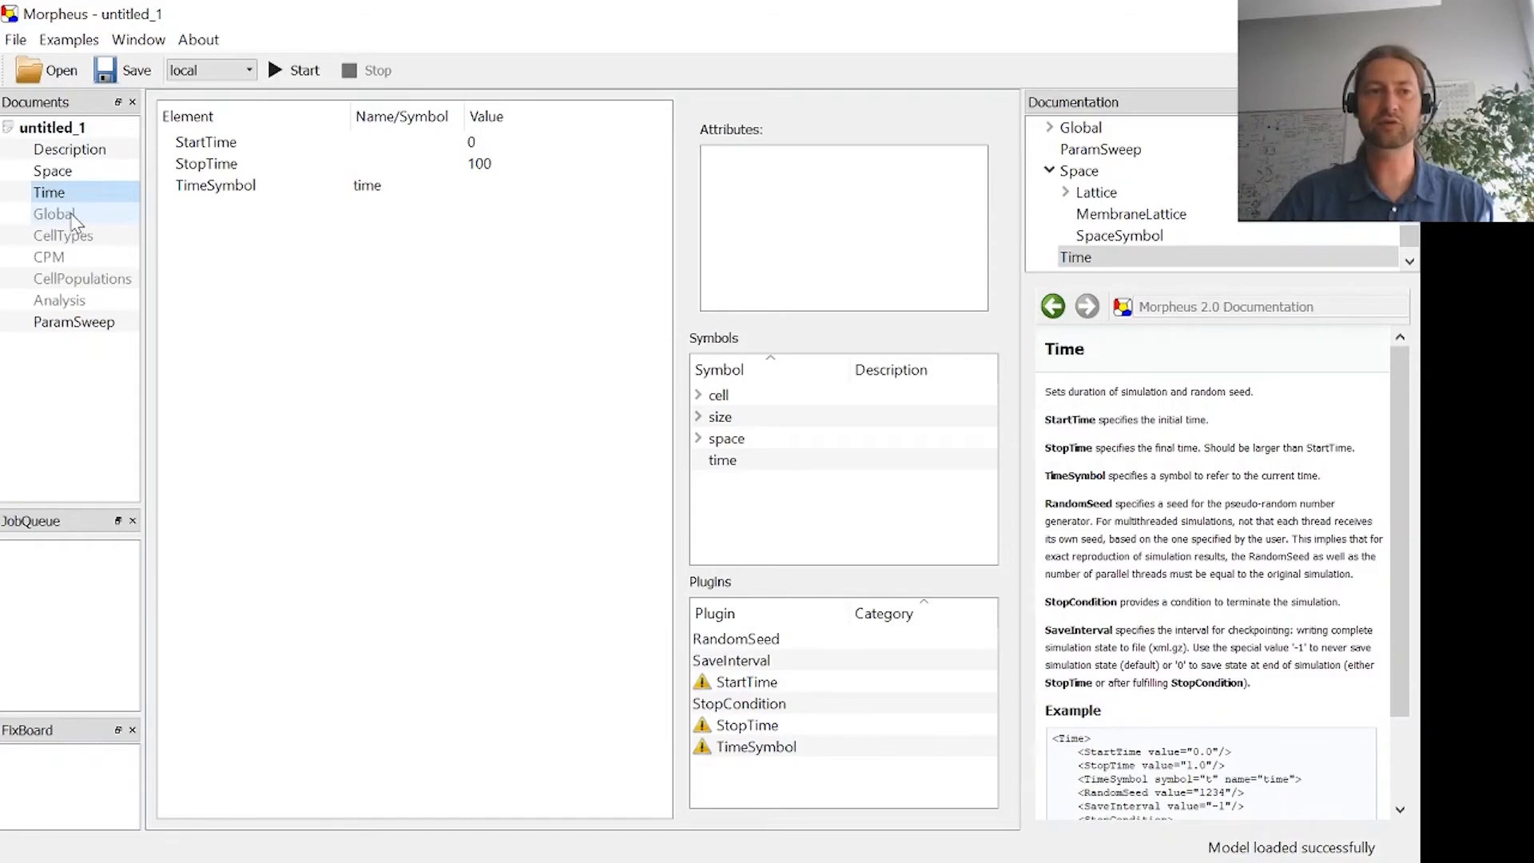
pyautogui.click(73, 217)
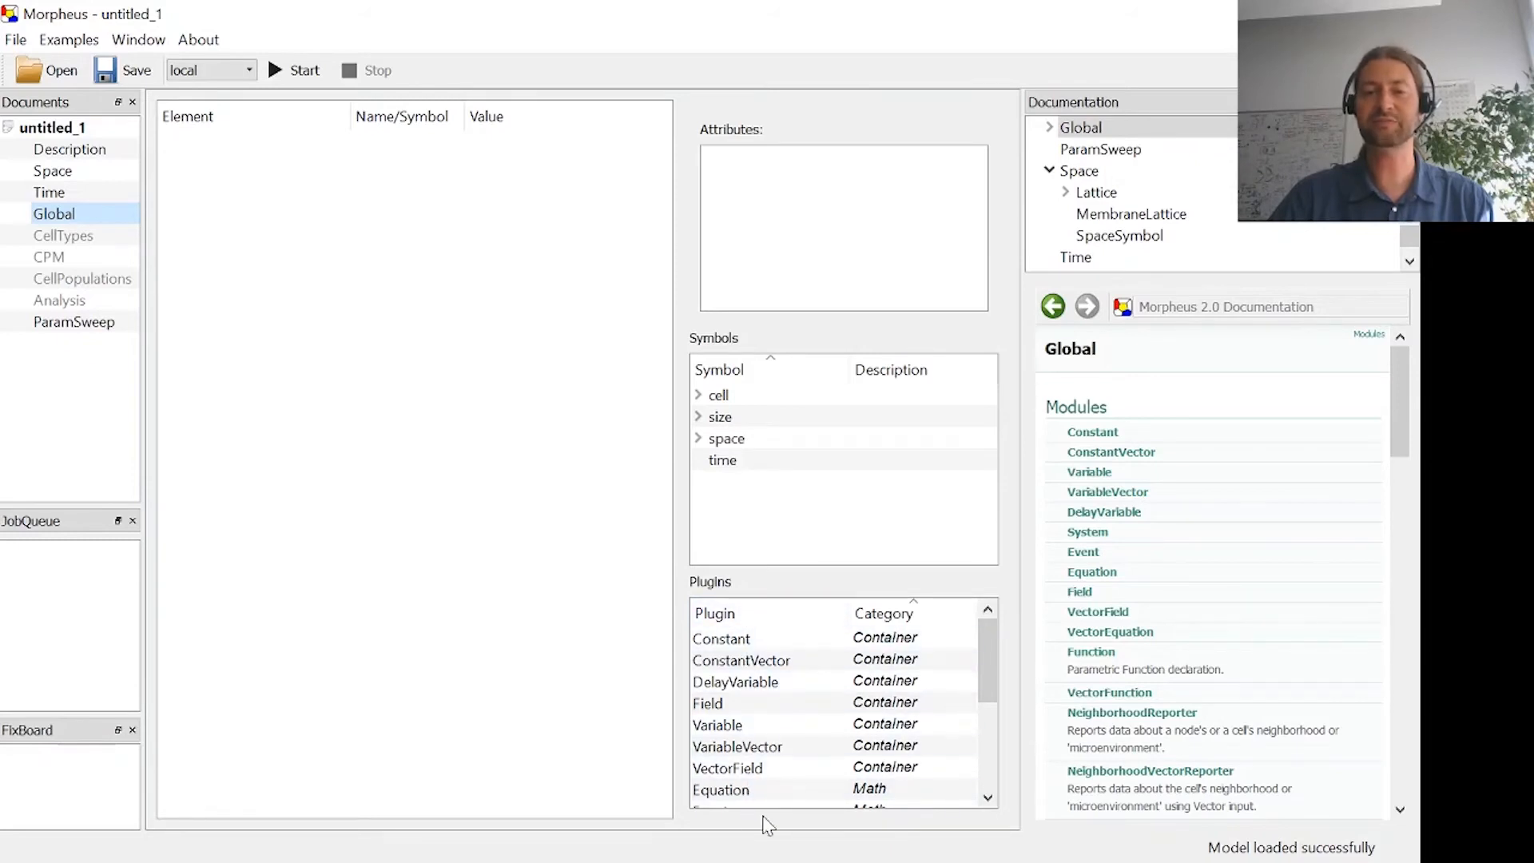
pyautogui.click(60, 194)
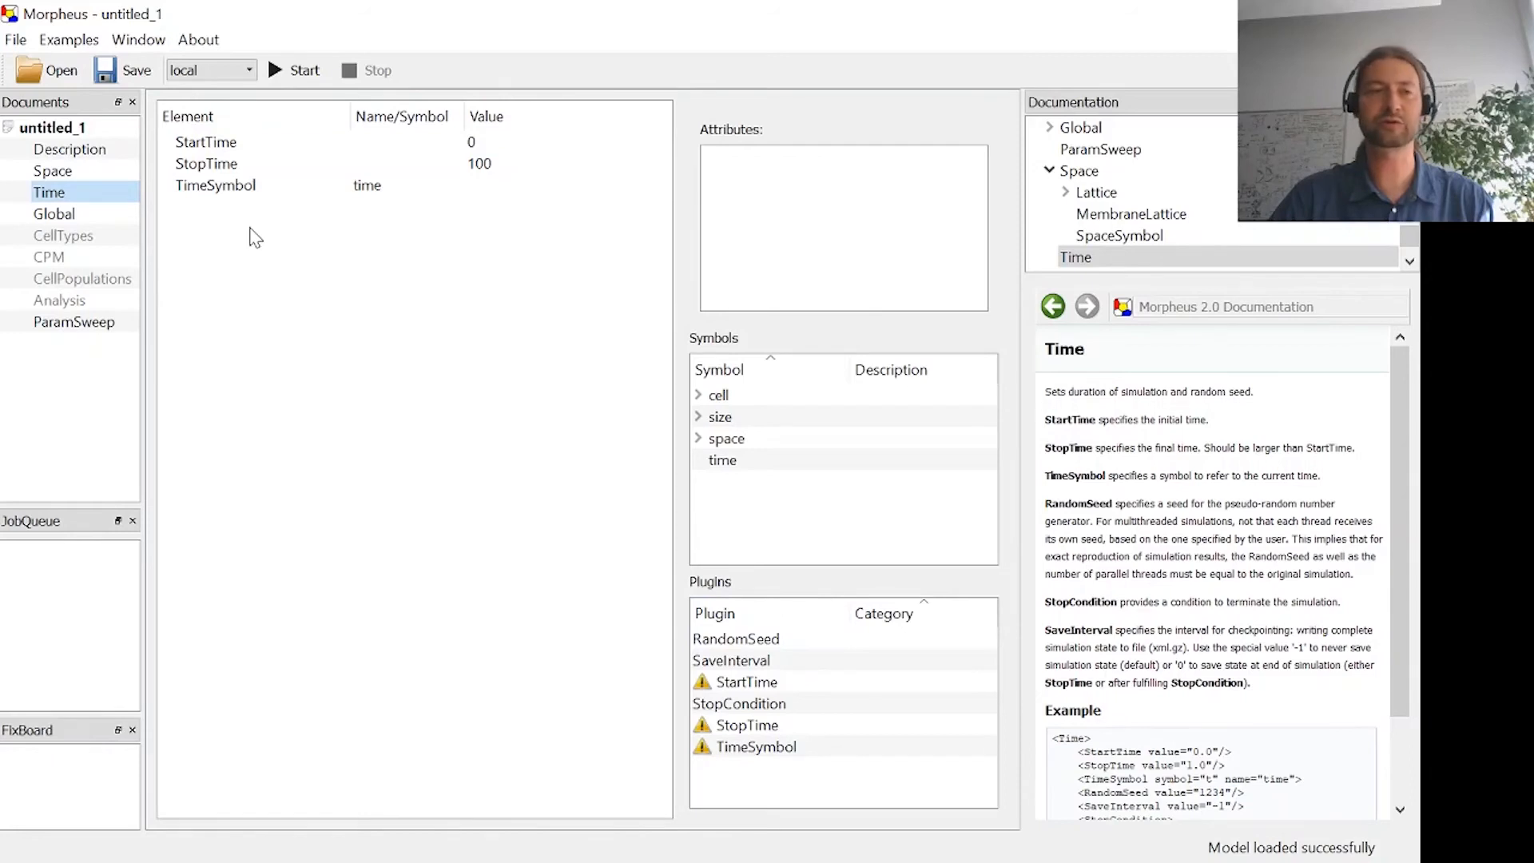
pyautogui.click(78, 218)
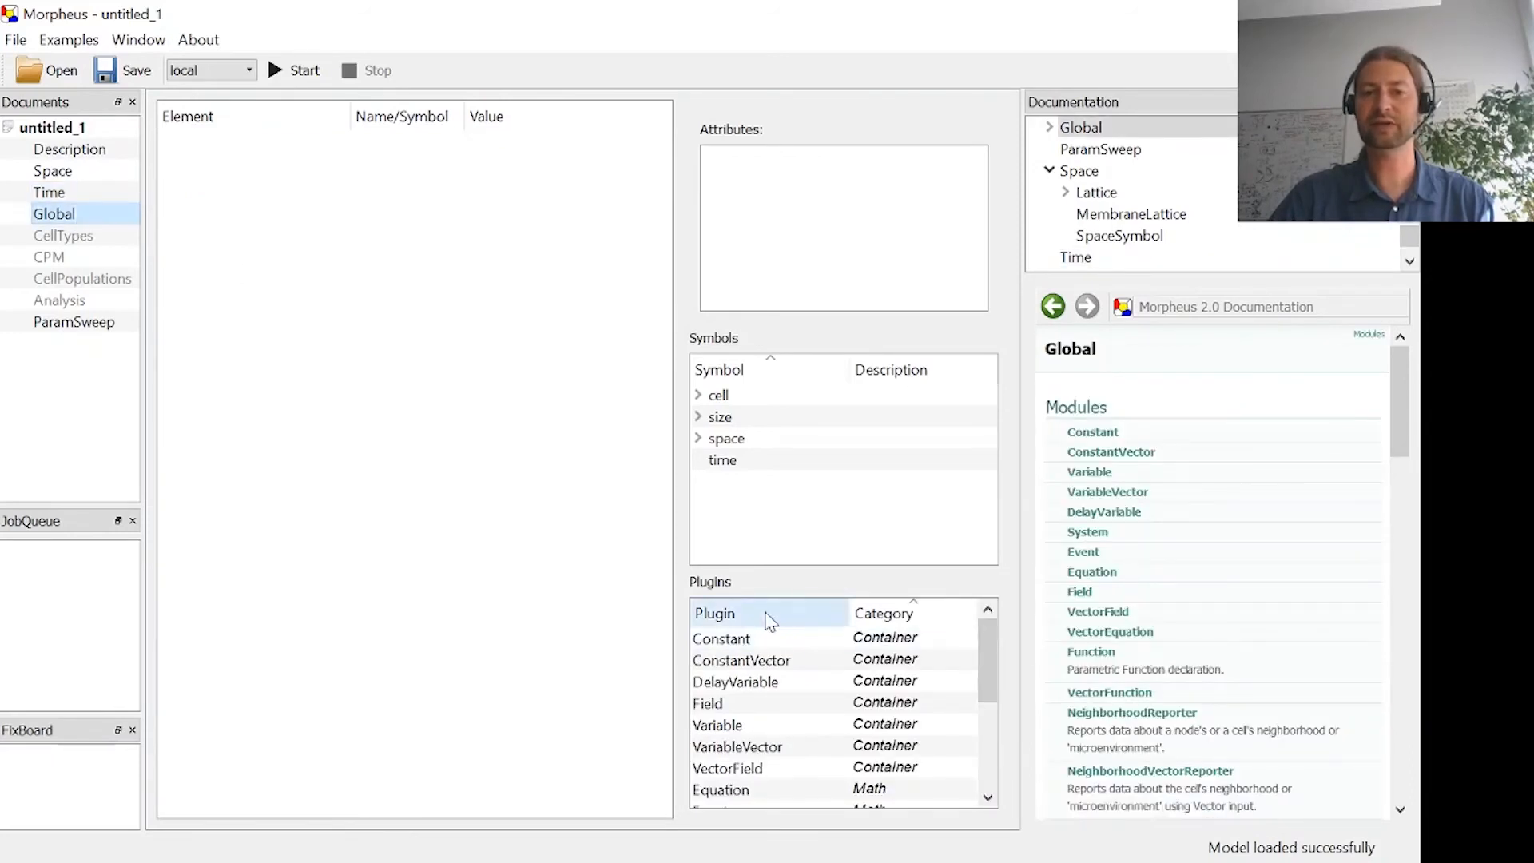
pyautogui.doubleClick(715, 705)
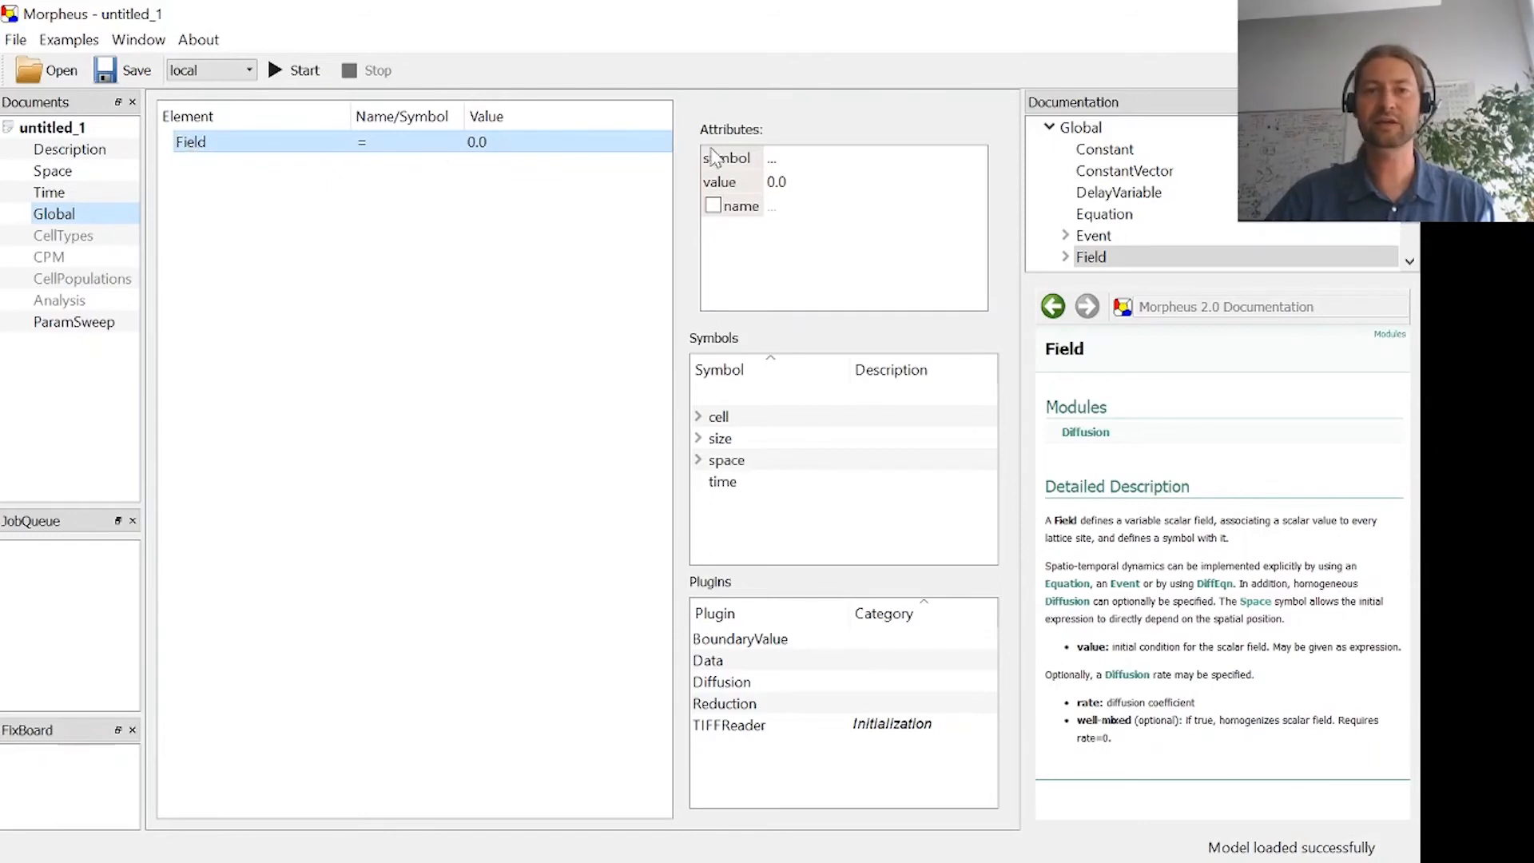
# Give the Field the symbol c, enable its optional name attribute and name it morphogen, keeping the default initial value.
pyautogui.click(781, 160)
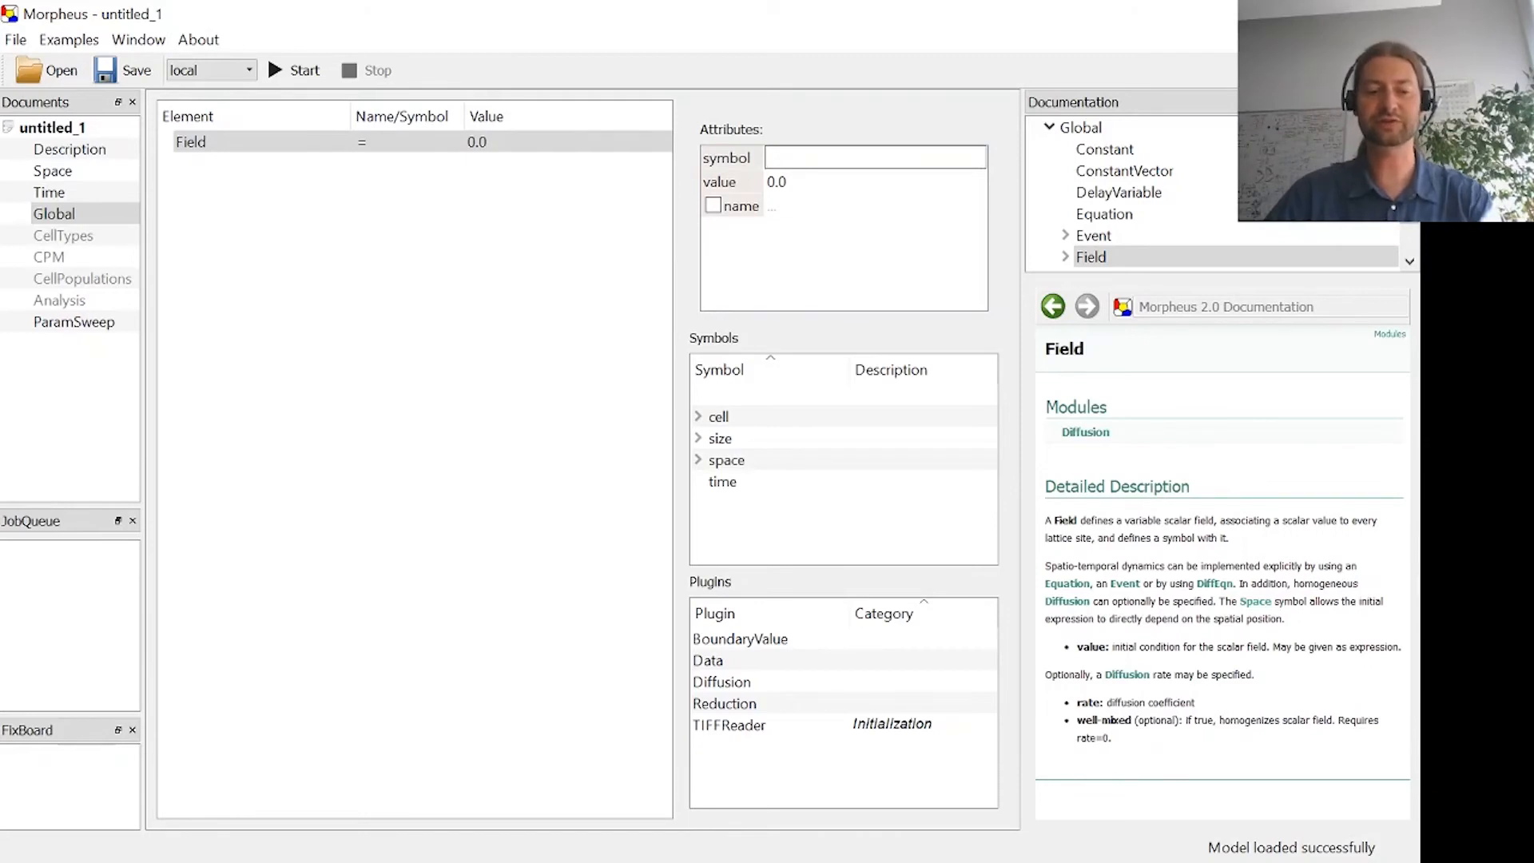
pyautogui.write('c')
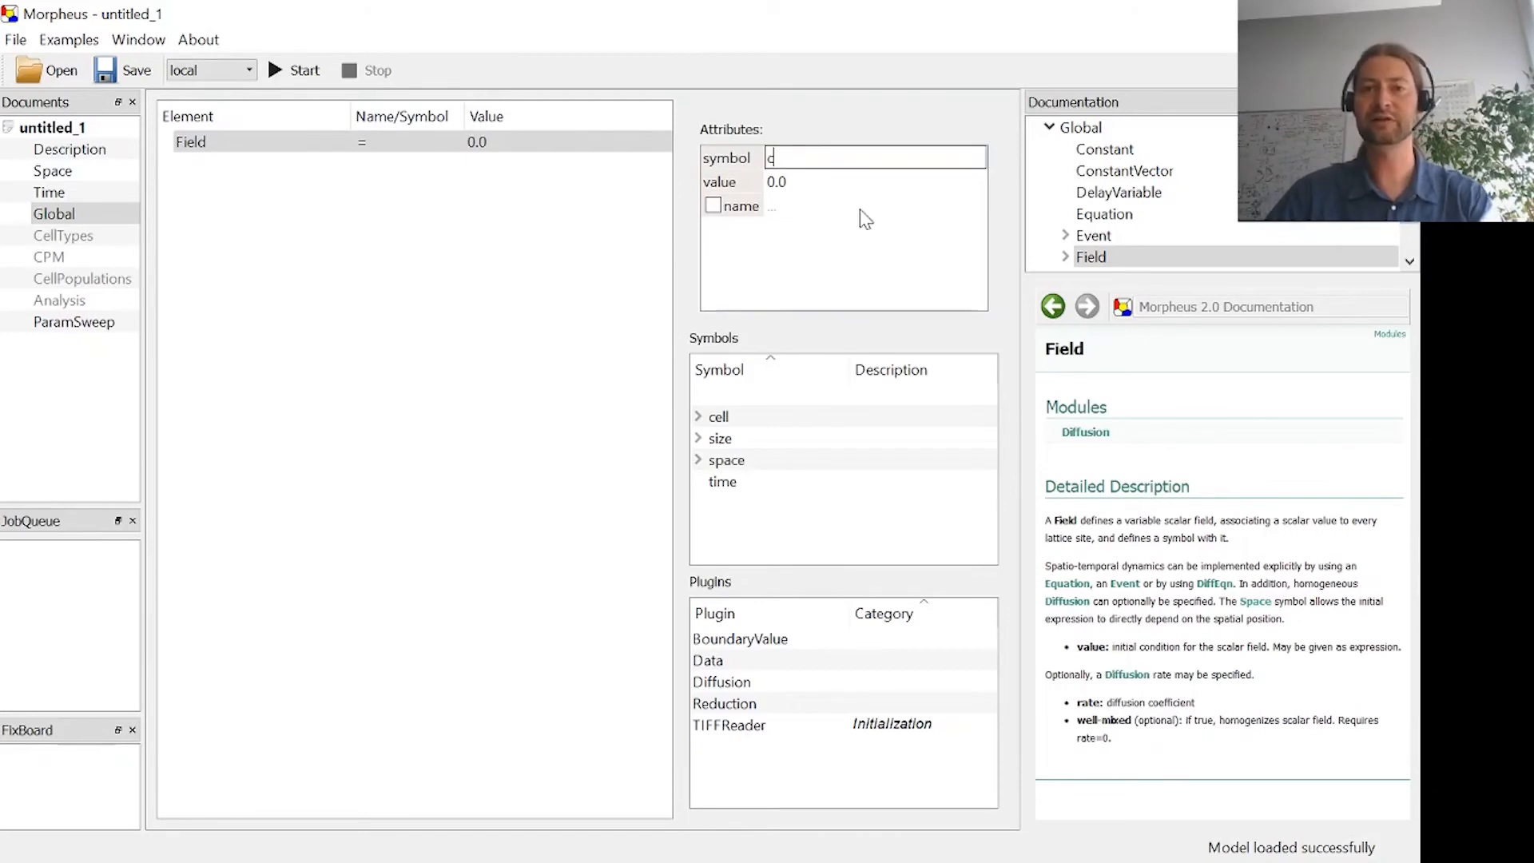
pyautogui.click(712, 206)
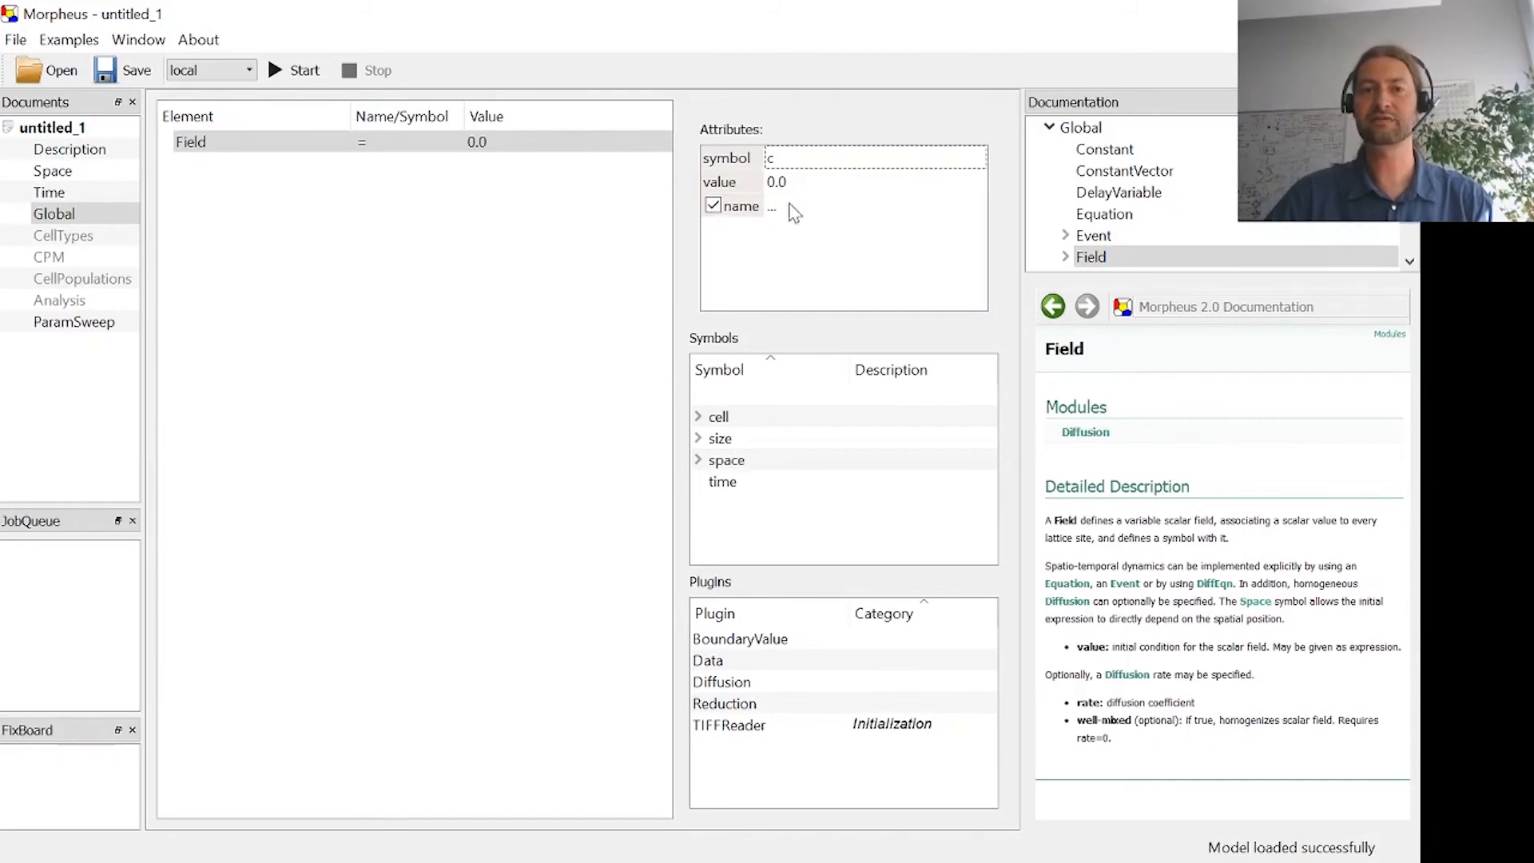
pyautogui.click(792, 210)
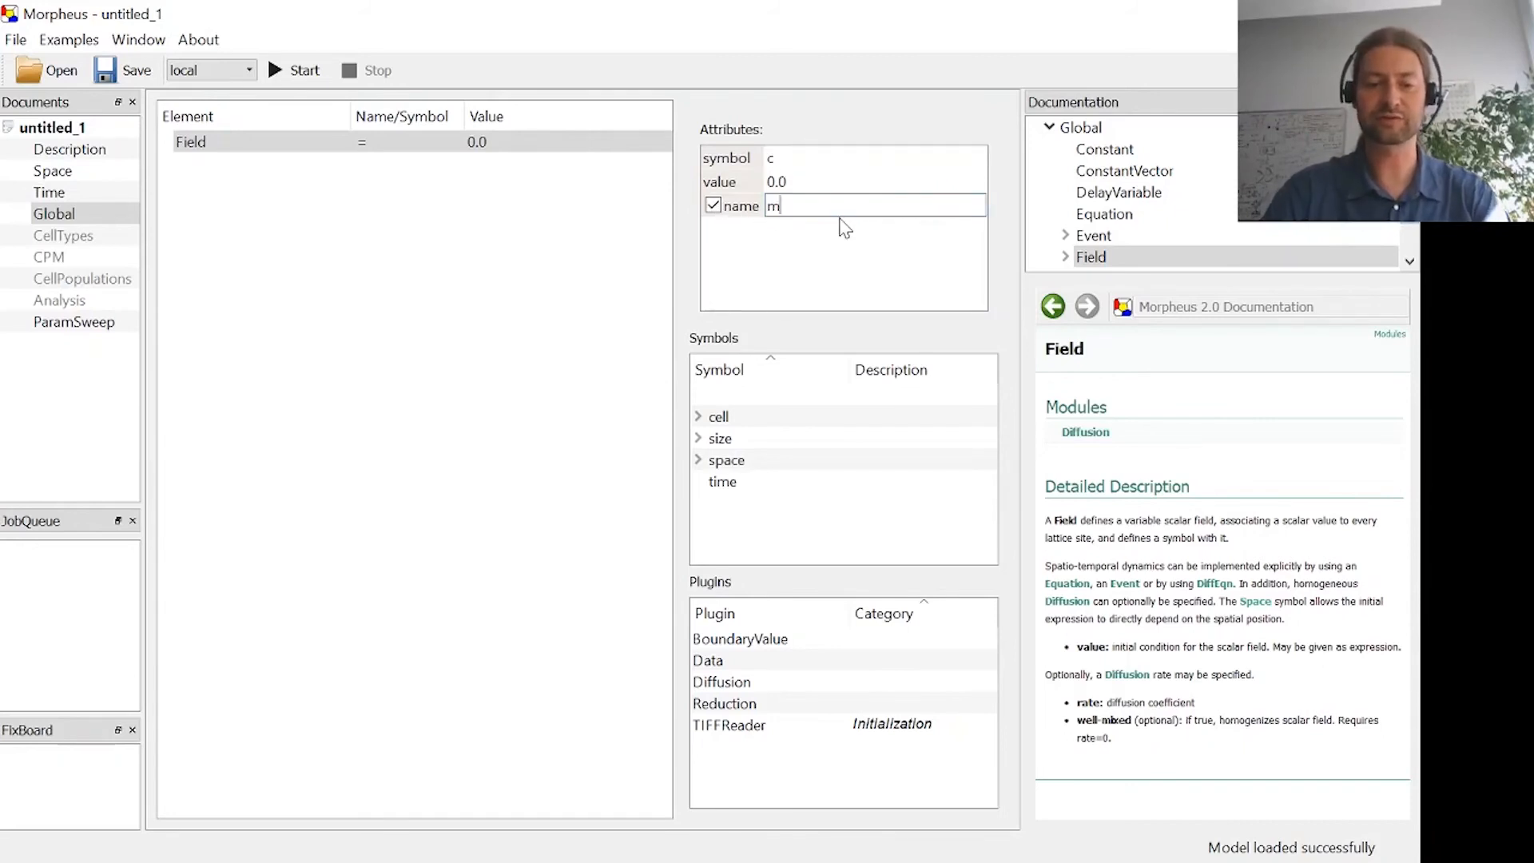
pyautogui.write('morphogen')
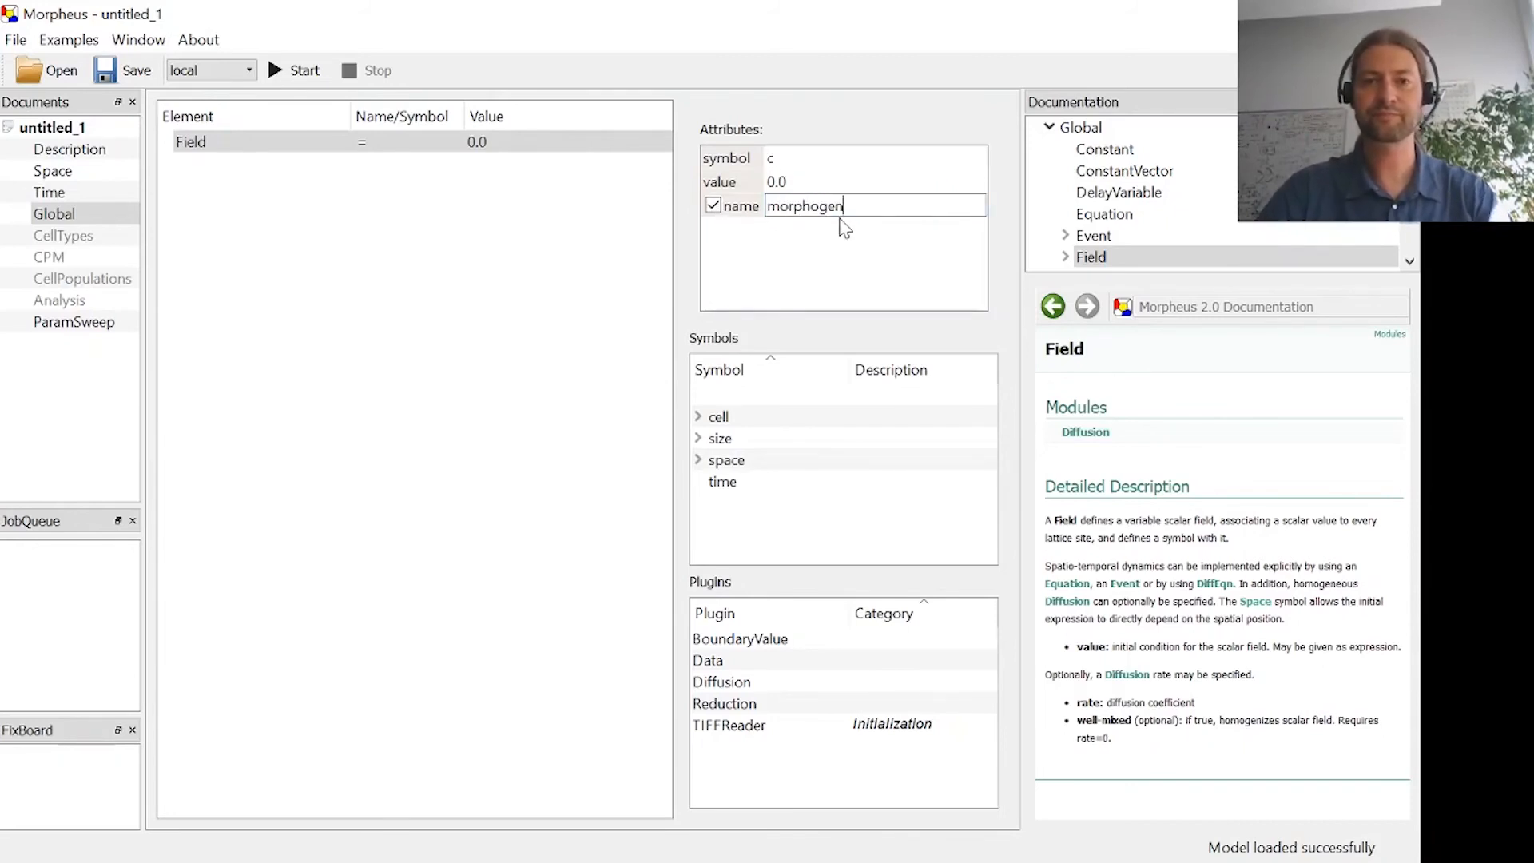
pyautogui.press('Return')
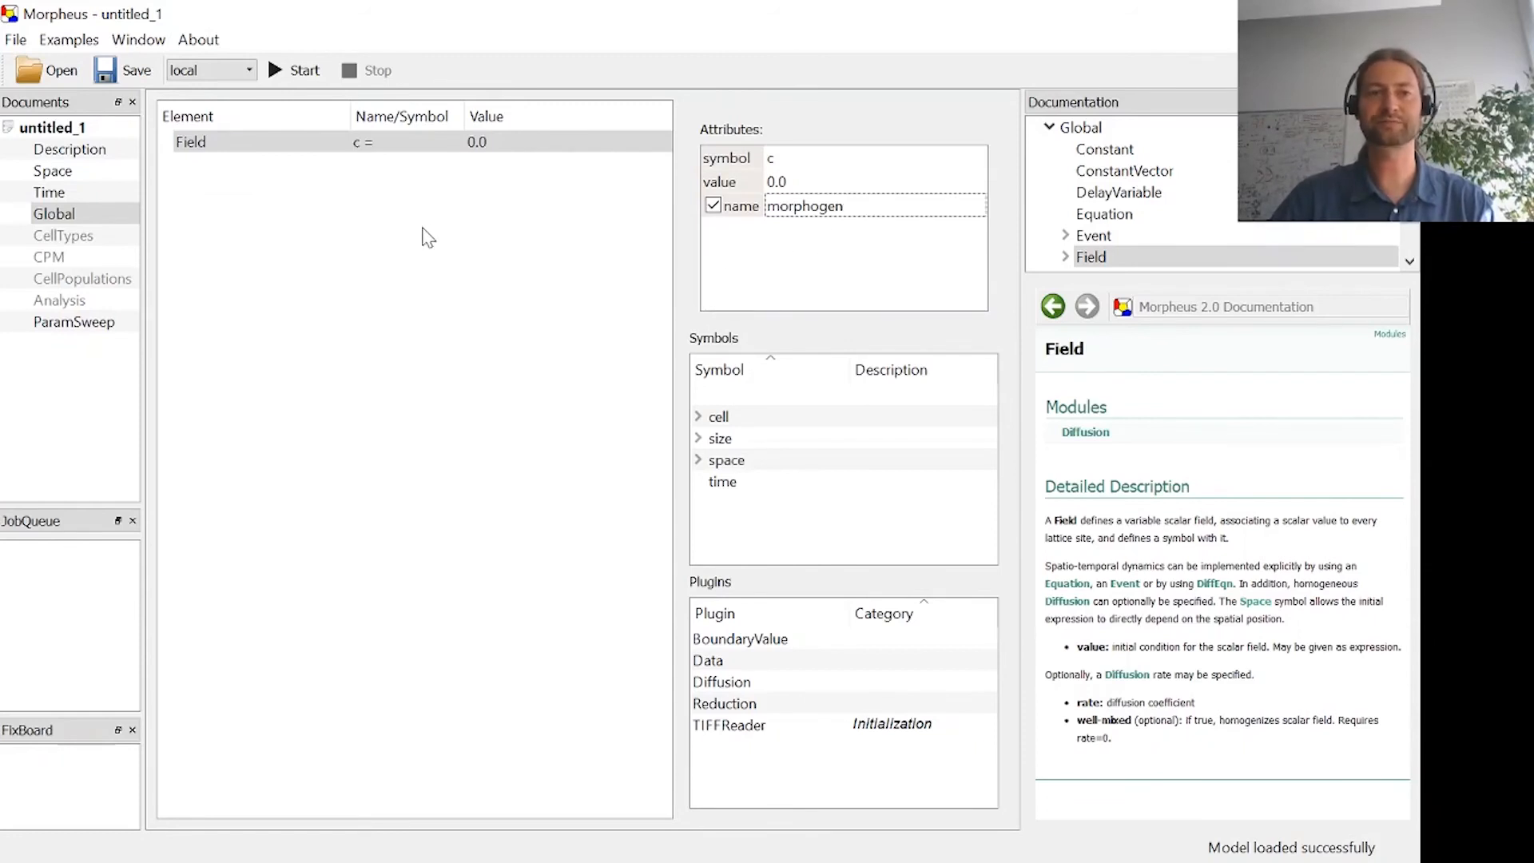
pyautogui.click(415, 250)
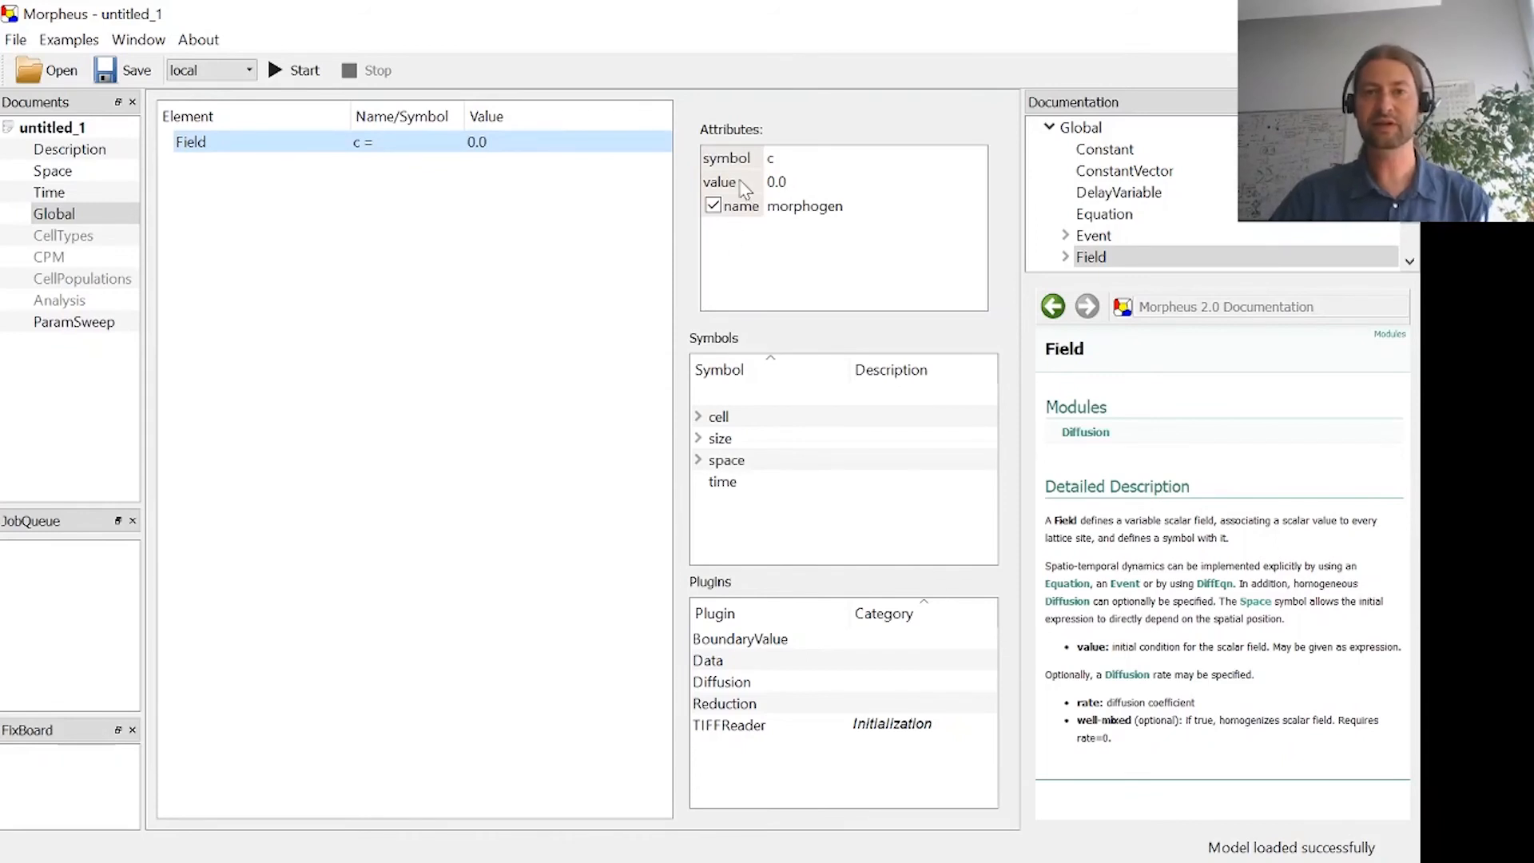
pyautogui.click(787, 183)
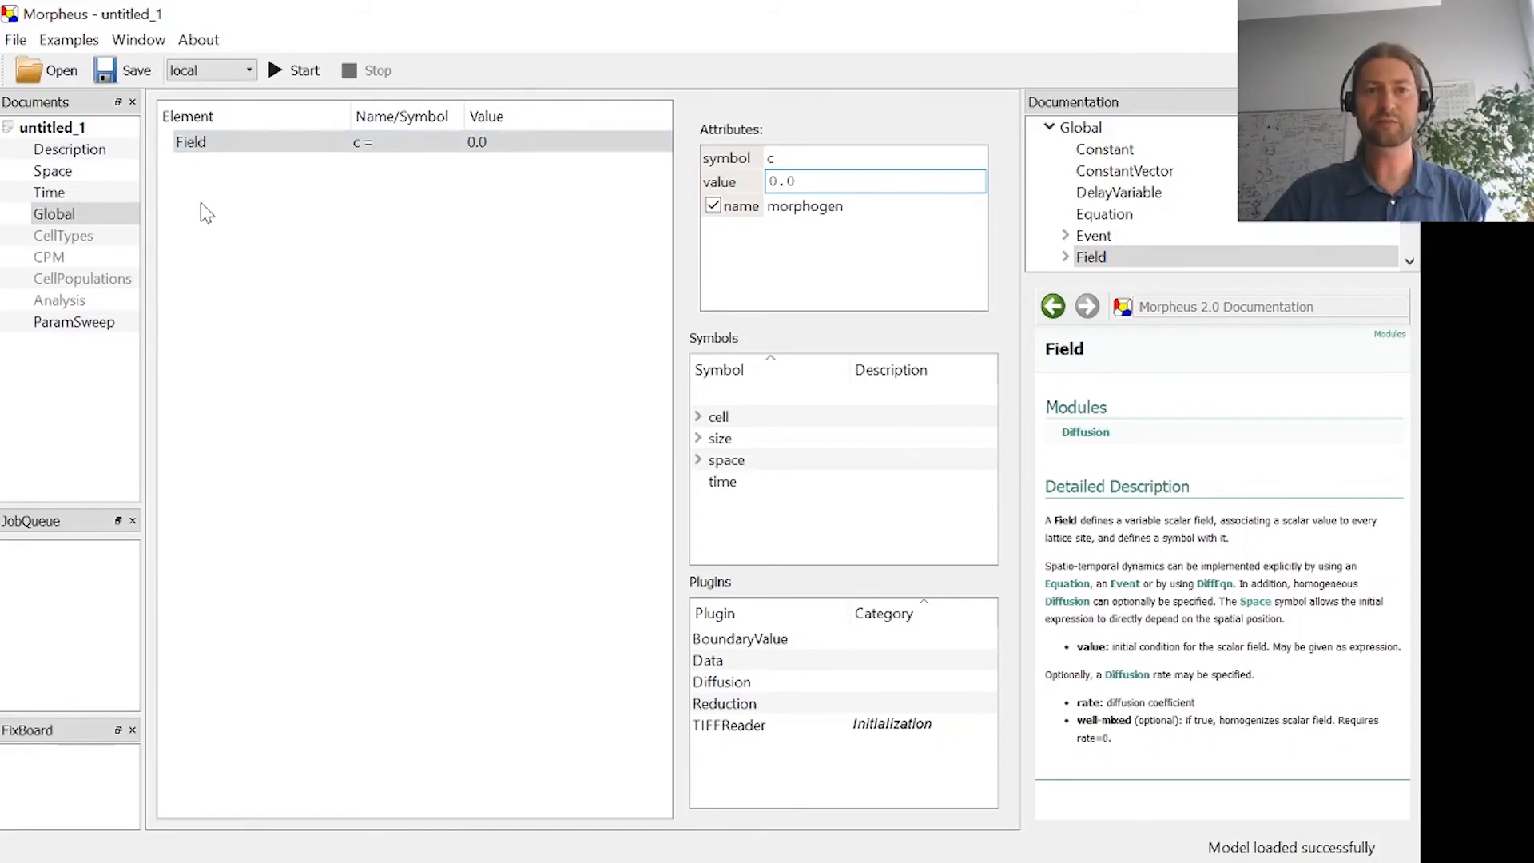
pyautogui.click(391, 196)
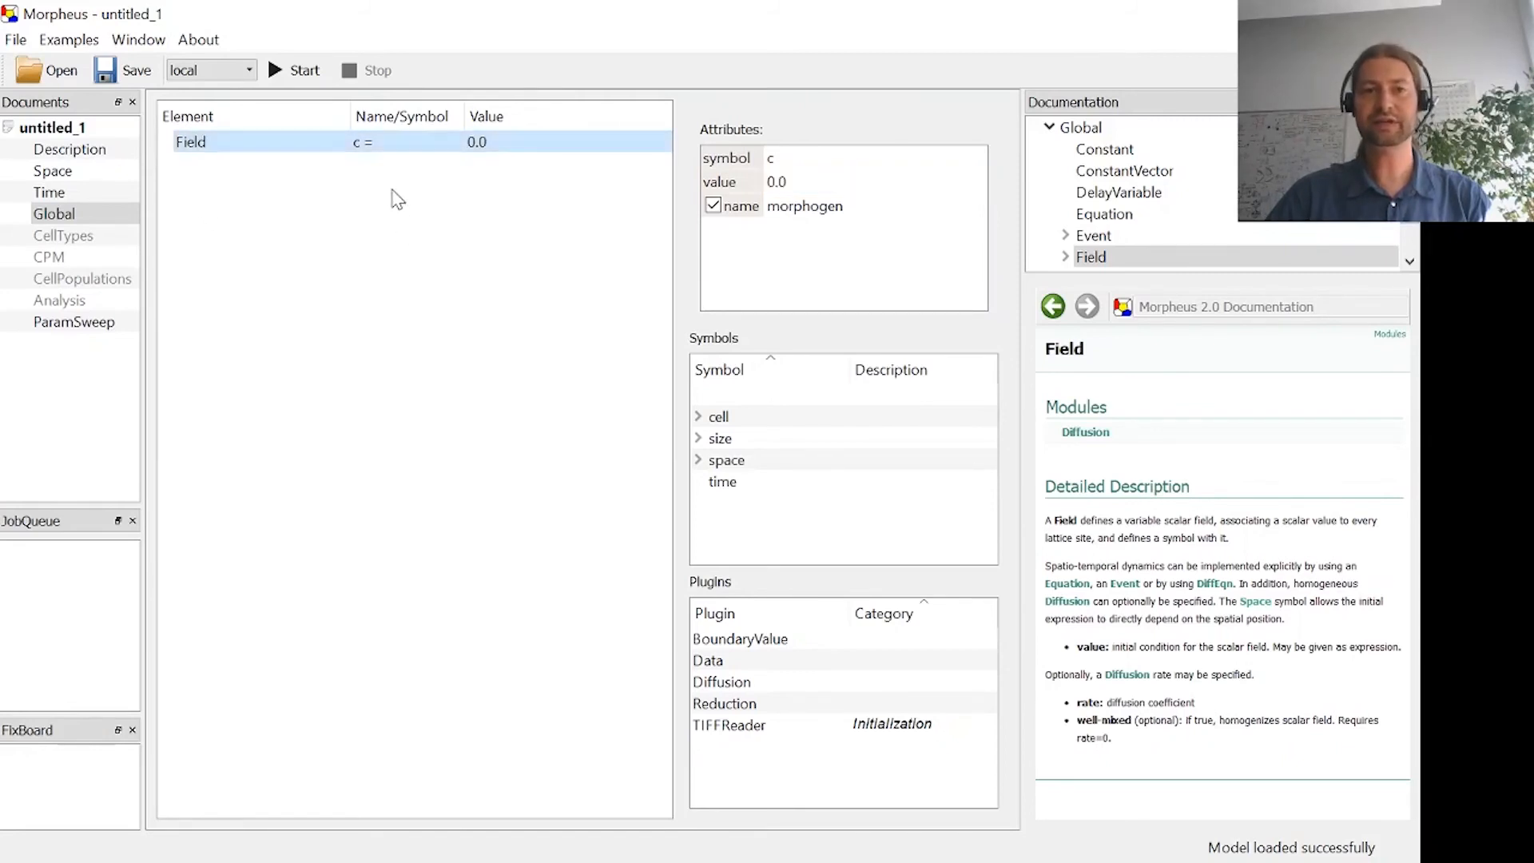
# Disable the Field element in the Global section and enable it again.
pyautogui.rightClick(201, 149)
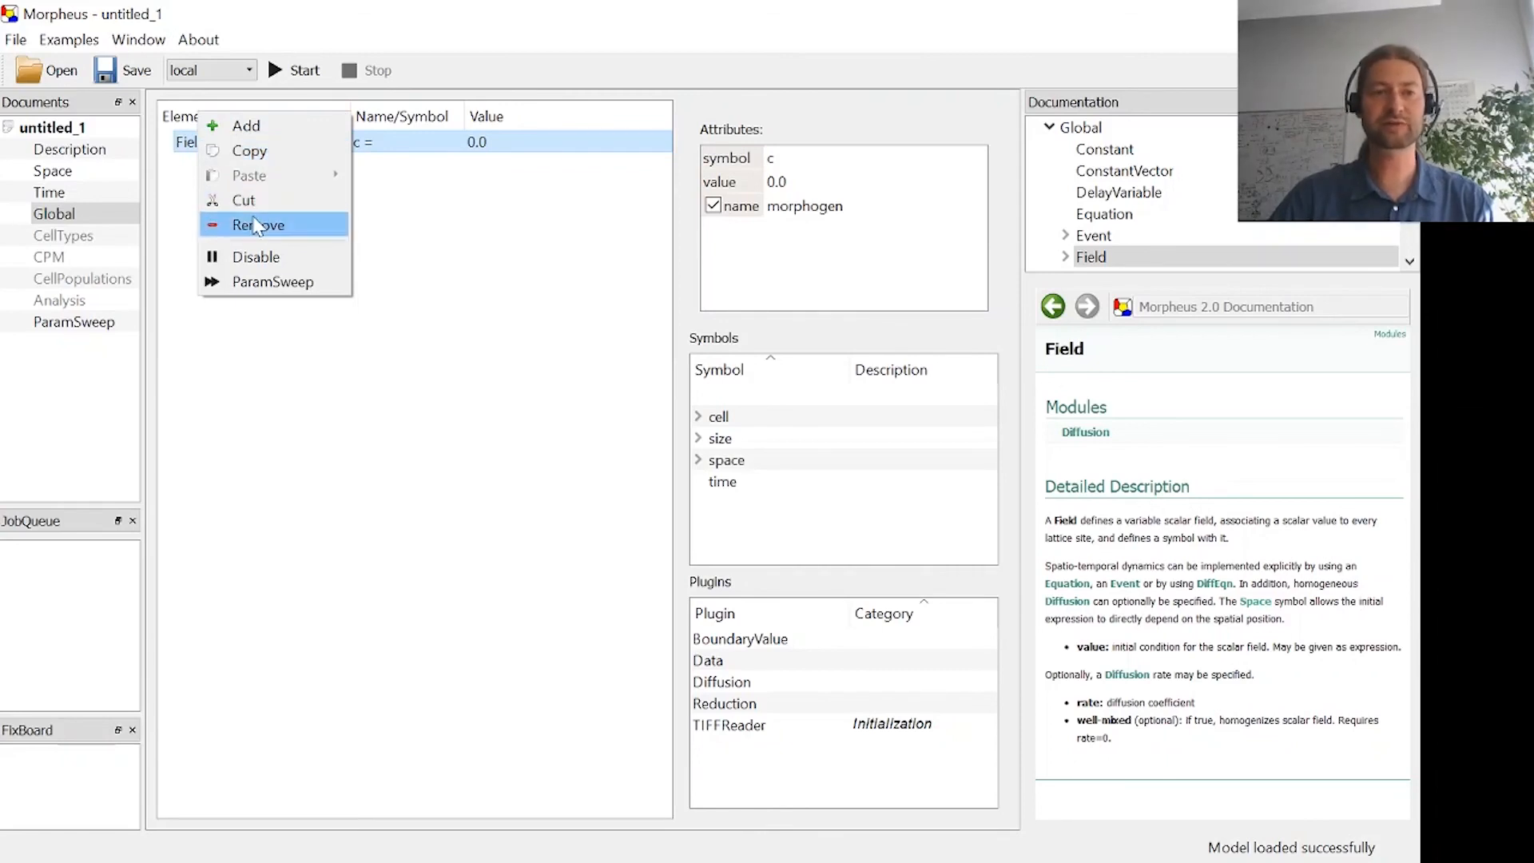
pyautogui.click(257, 263)
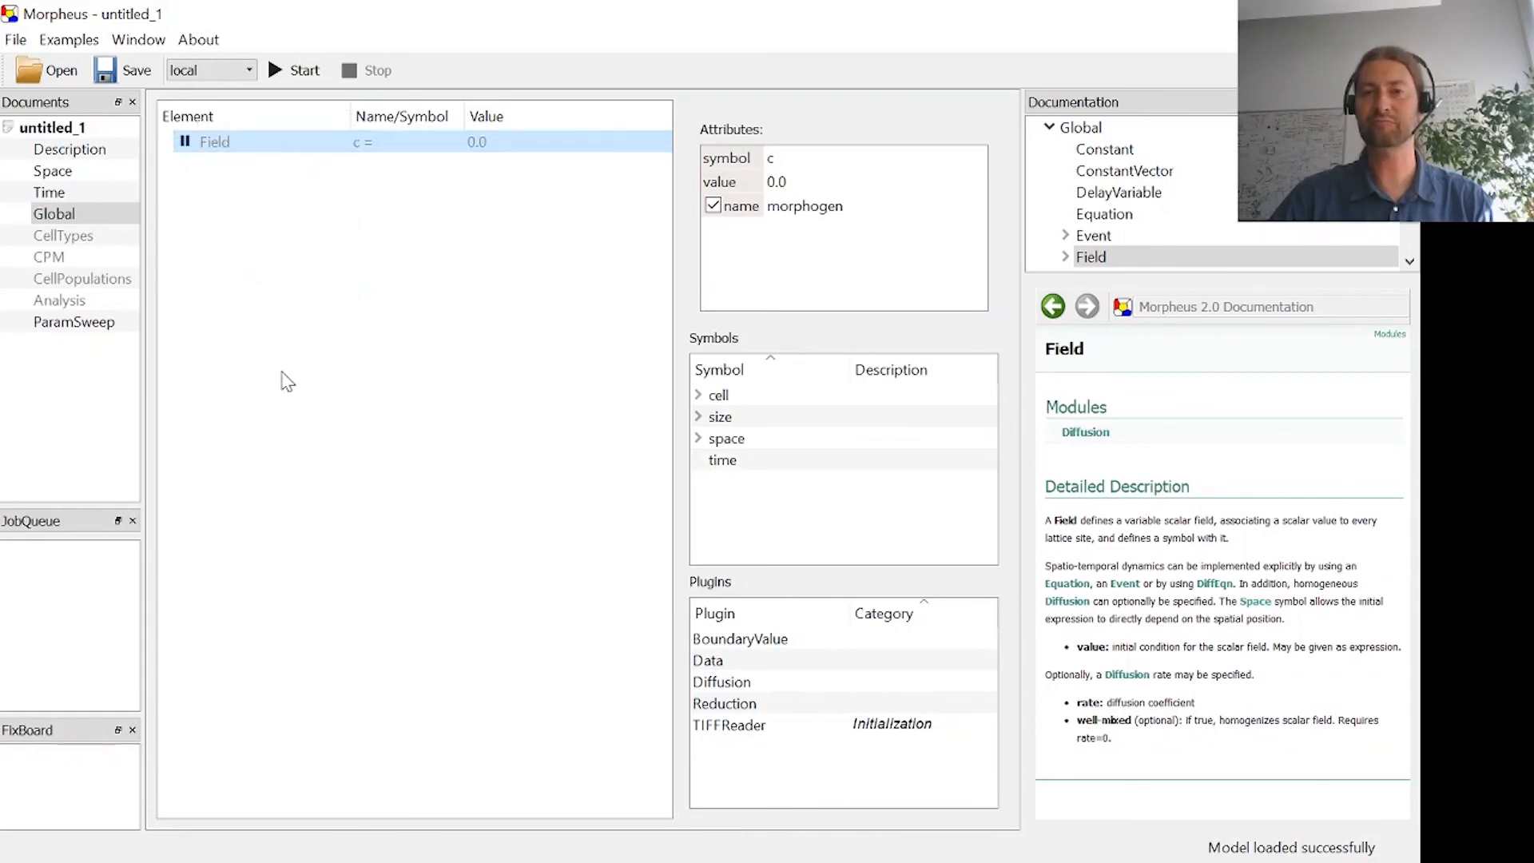
pyautogui.rightClick(222, 144)
pyautogui.click(276, 260)
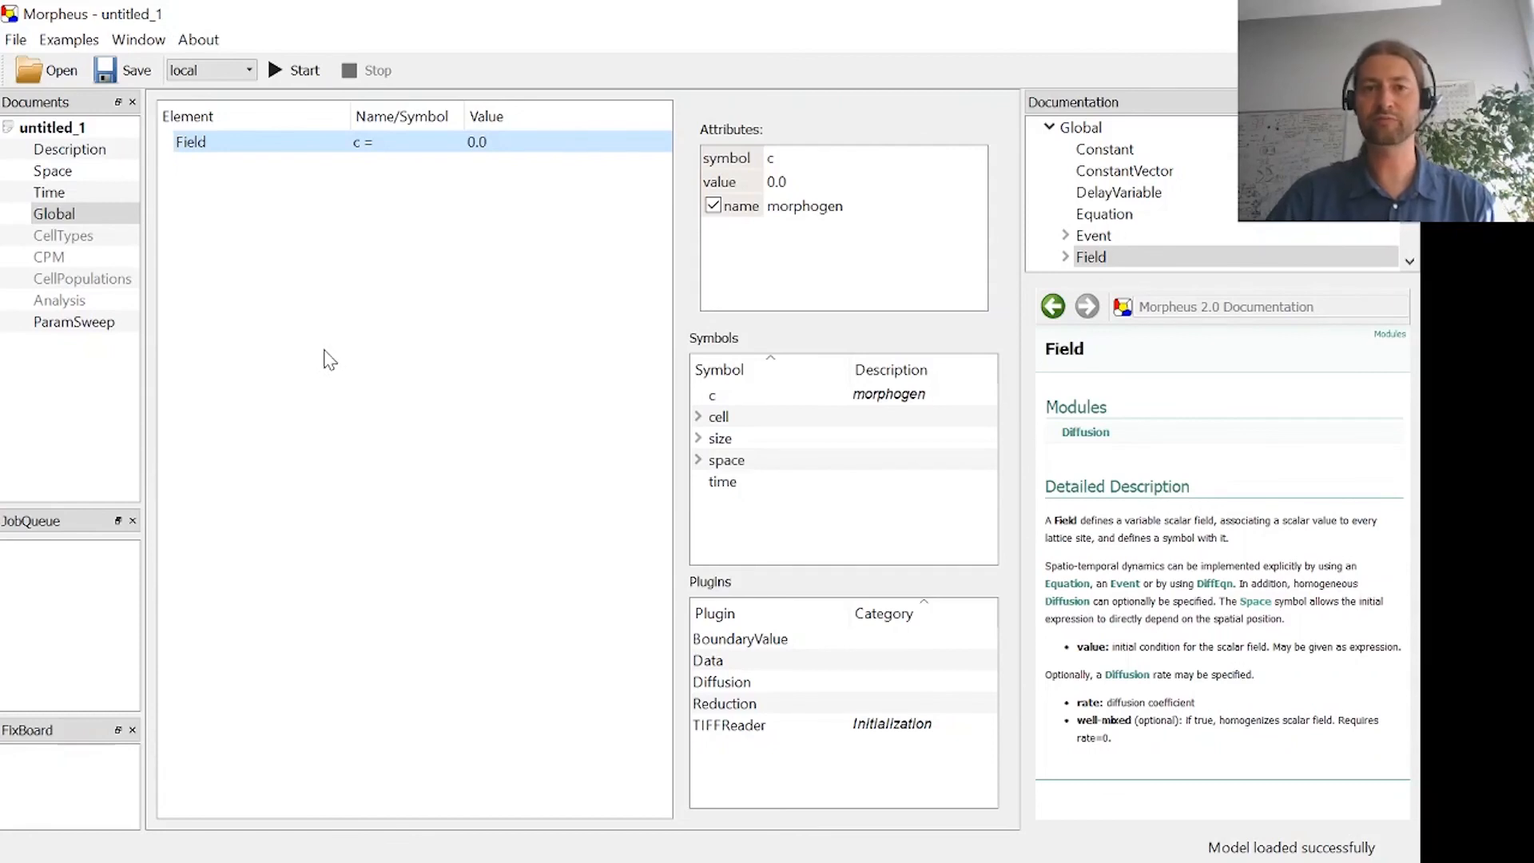
# Bring up the available editing actions for the morphogen Field element.
pyautogui.rightClick(231, 140)
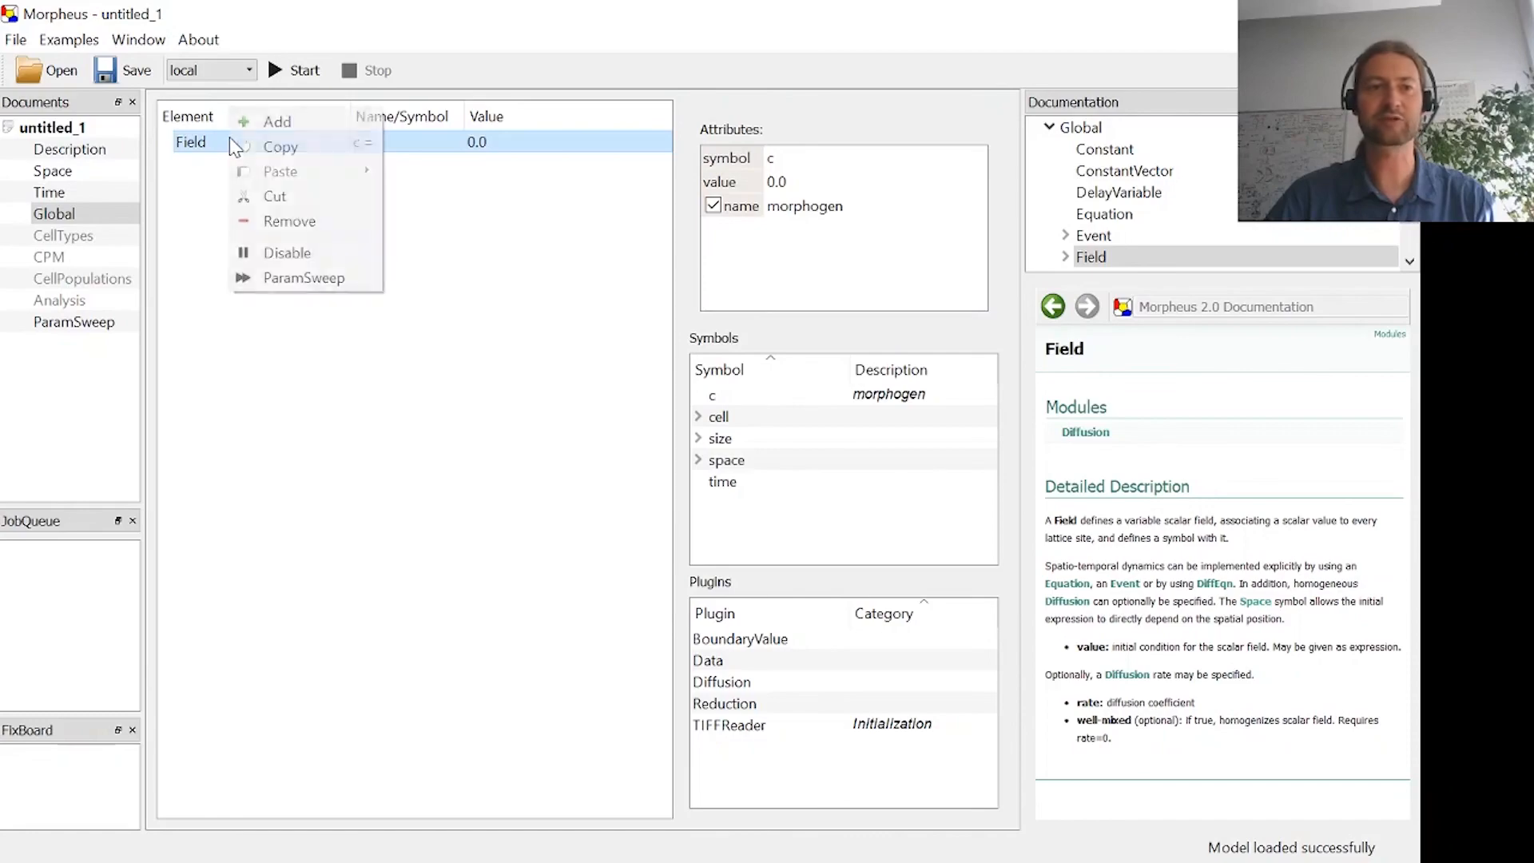